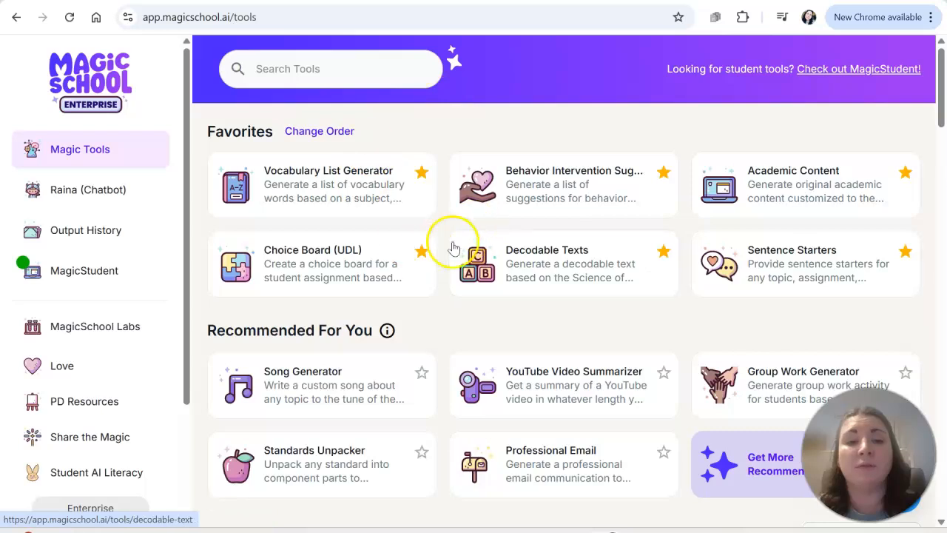
# - Remove Choice Board (UDL) from the favorites and mark Song Generator as a favorite tool
pyautogui.click(422, 251)
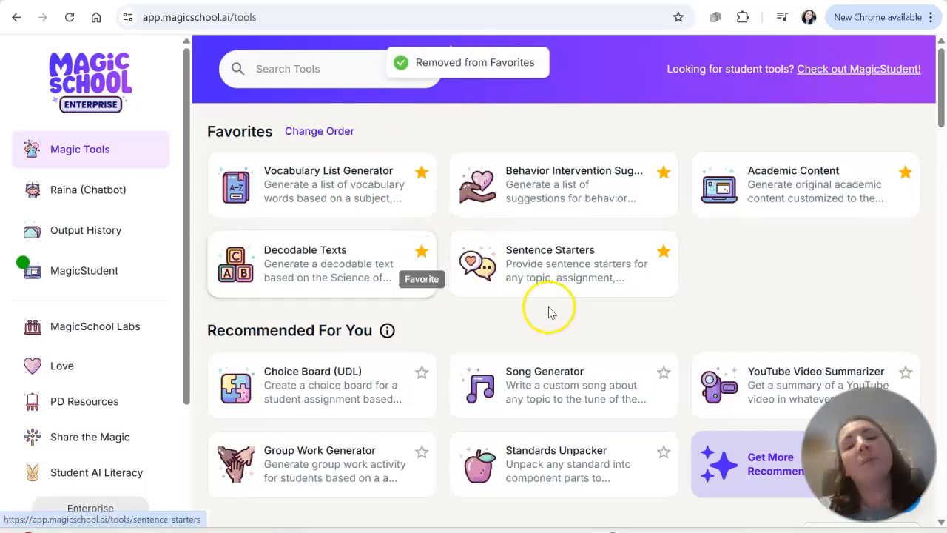
pyautogui.scroll(-2, 548, 313)
pyautogui.click(665, 292)
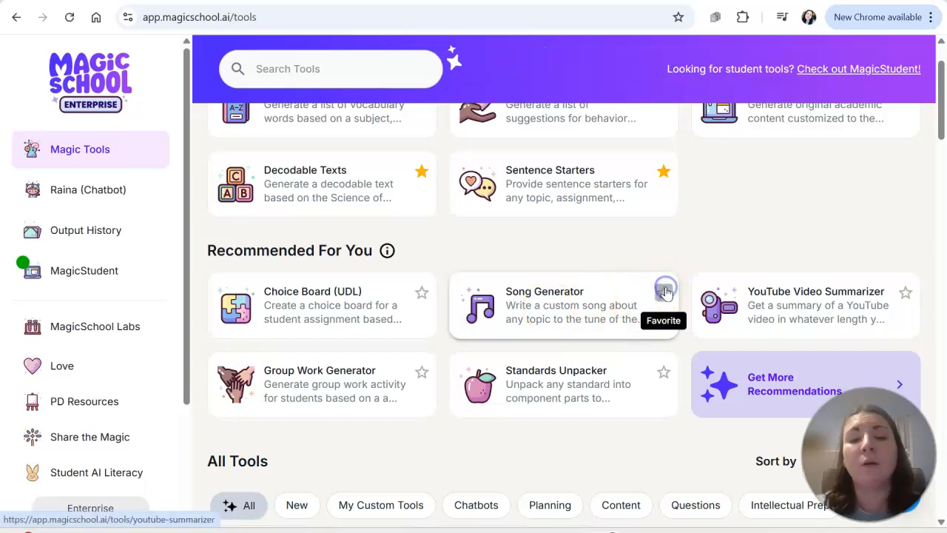
# - Look through the complete list of teacher tools to see which generators and assistants are offered
pyautogui.scroll(-5, 665, 293)
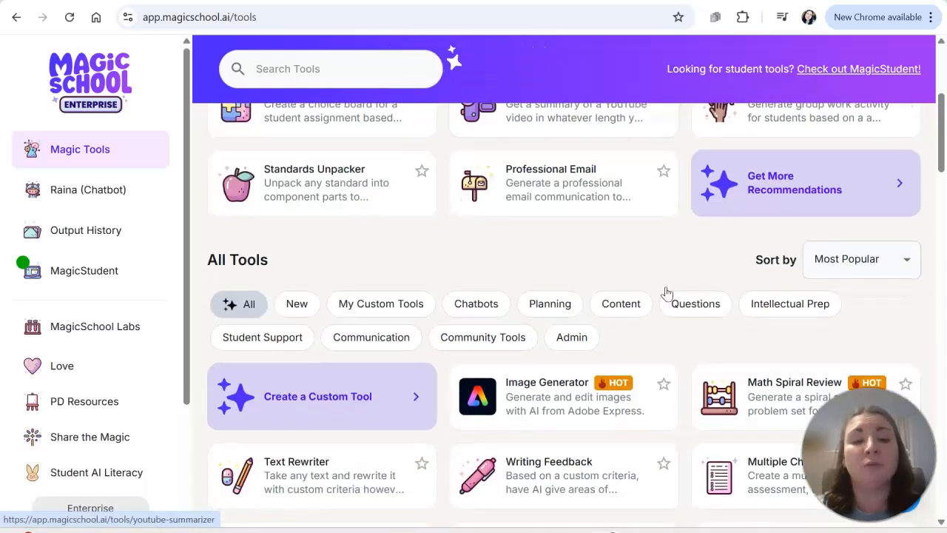
pyautogui.scroll(-3, 665, 292)
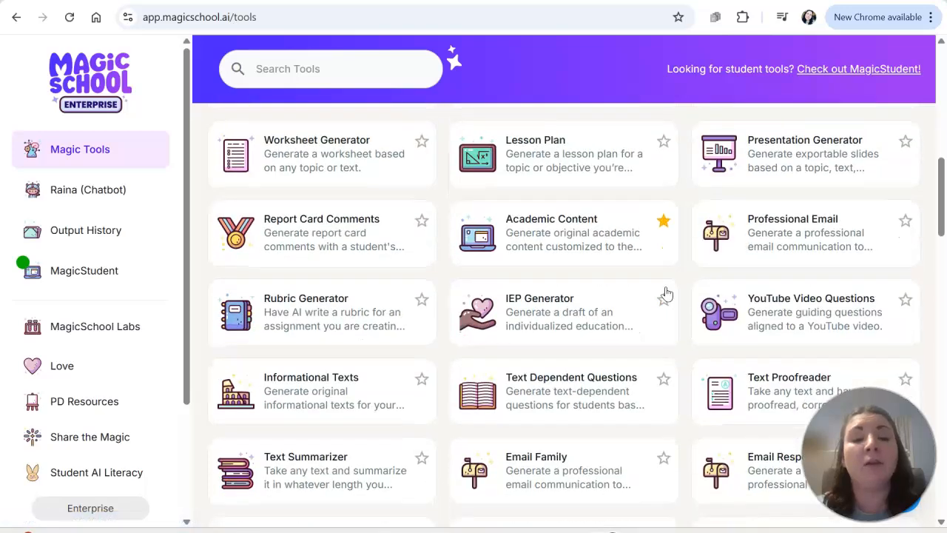
pyautogui.scroll(-8, 666, 292)
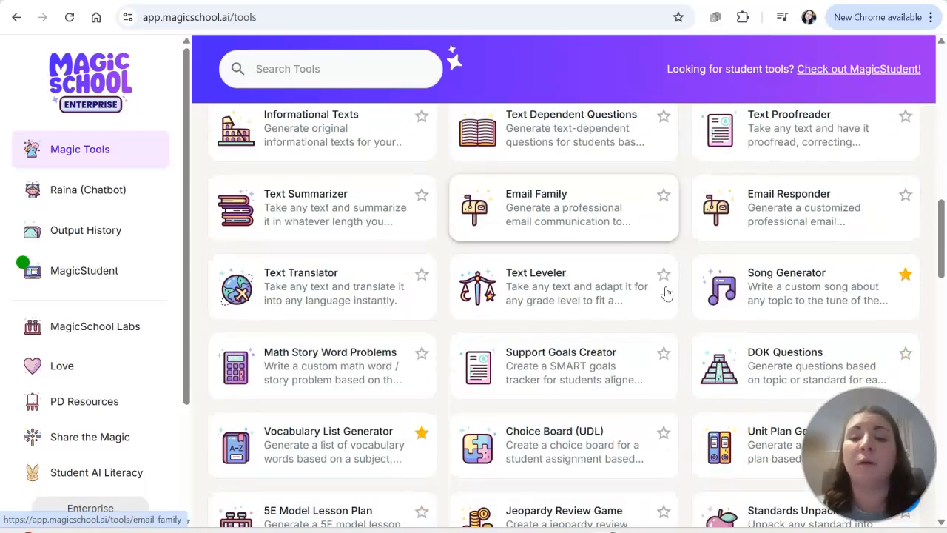
pyautogui.scroll(-5, 665, 292)
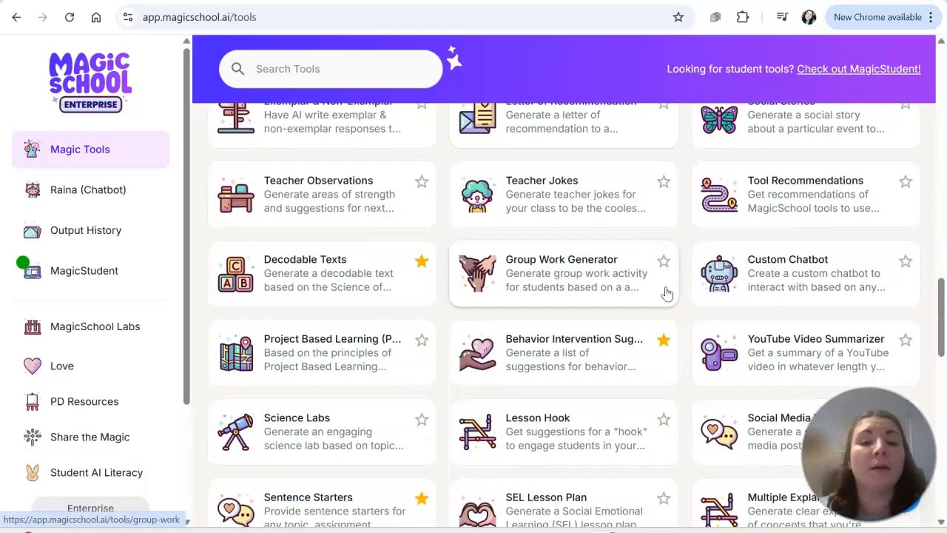
pyautogui.scroll(-9, 666, 292)
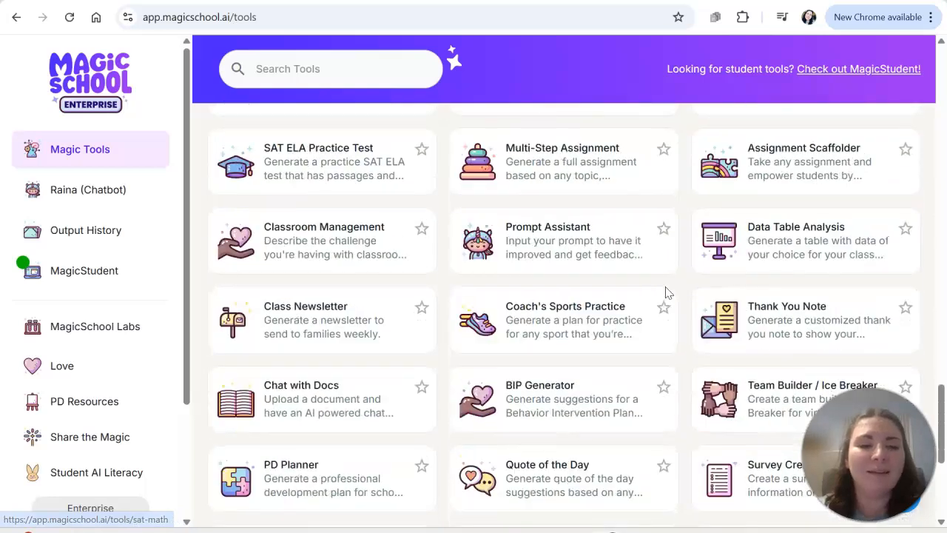
pyautogui.scroll(-1, 665, 292)
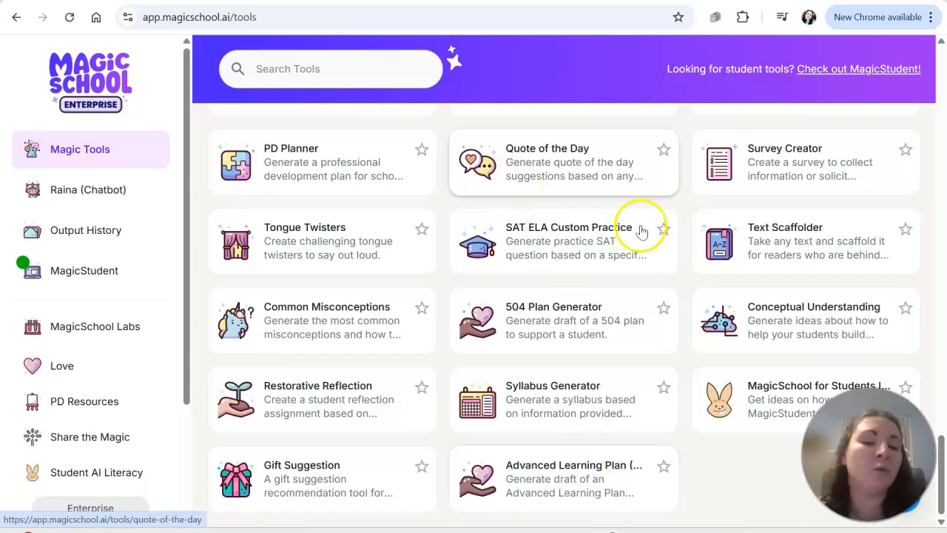
pyautogui.scroll(5, 766, 362)
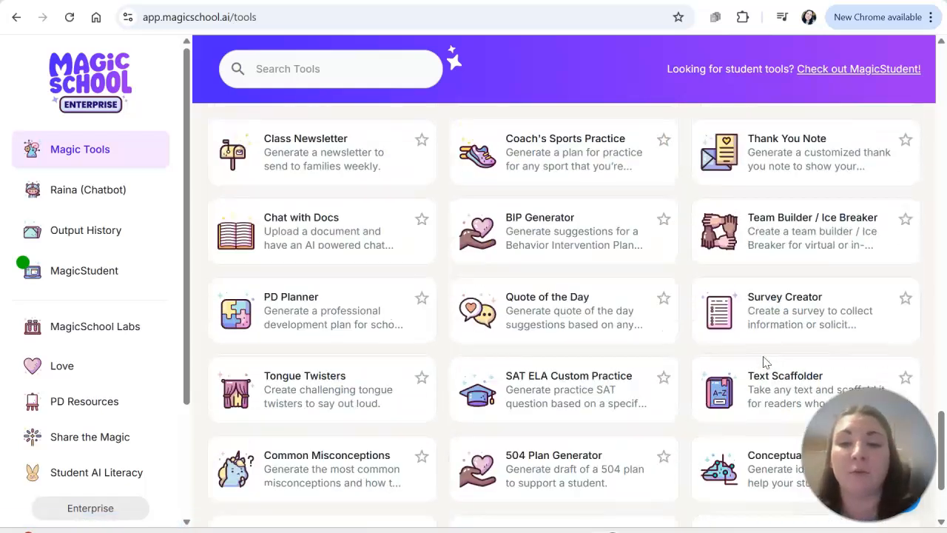
pyautogui.scroll(3, 766, 362)
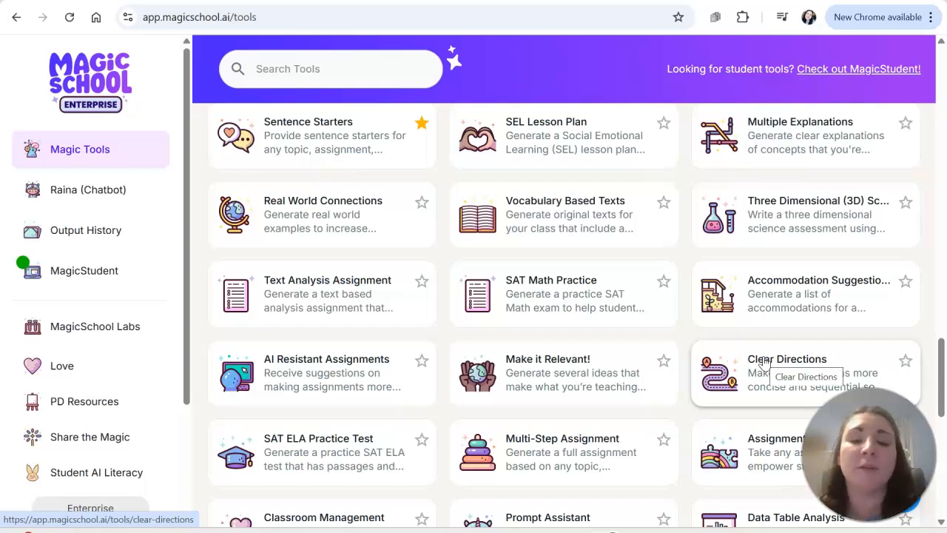
pyautogui.scroll(-1, 766, 362)
pyautogui.scroll(5, 766, 362)
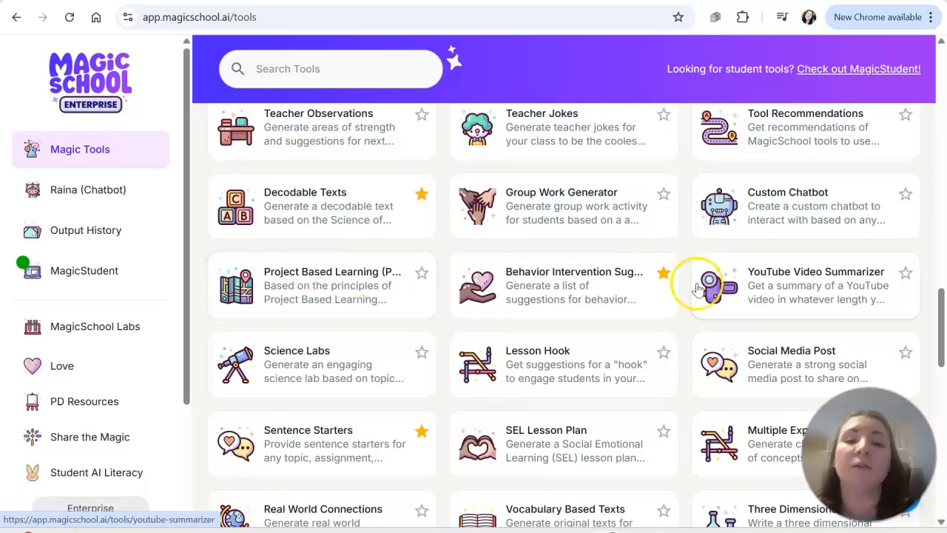
# - Open the SEL Lesson Plan tool, review its form and SEL Competency options, and return to the tool list
pyautogui.scroll(-4, 698, 287)
pyautogui.click(543, 143)
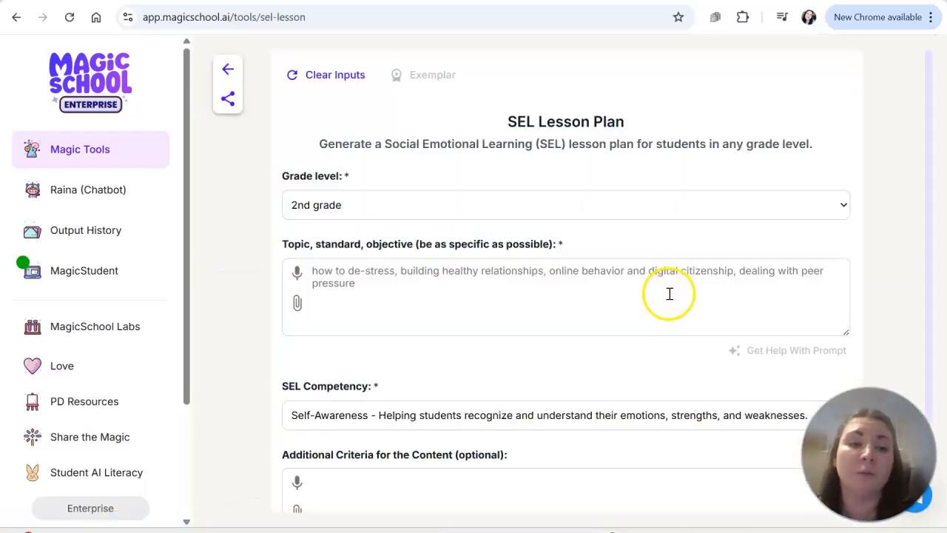
pyautogui.scroll(-2, 660, 256)
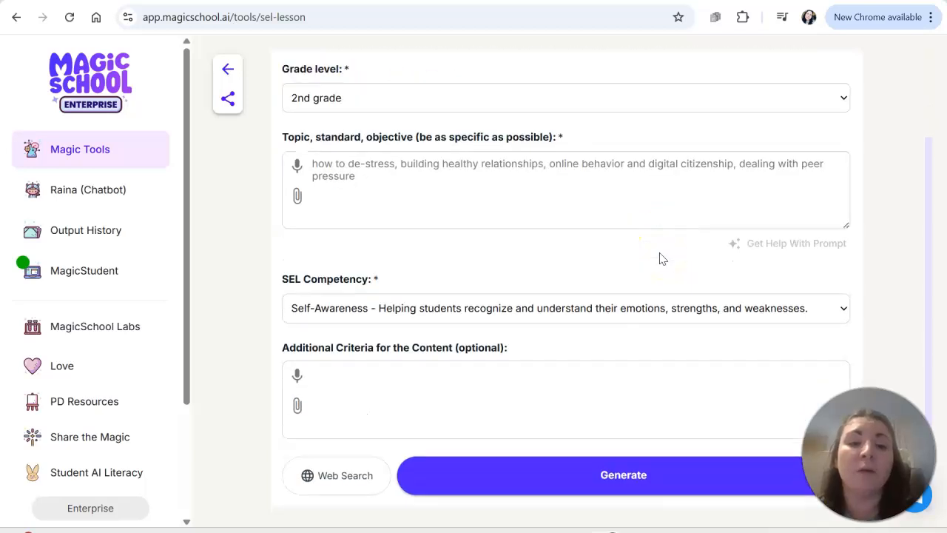
pyautogui.click(472, 309)
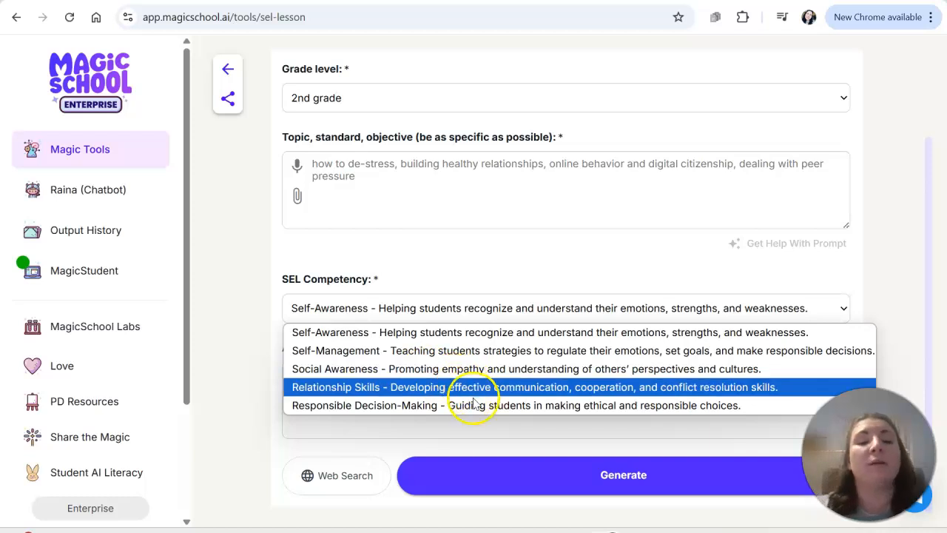
pyautogui.click(231, 77)
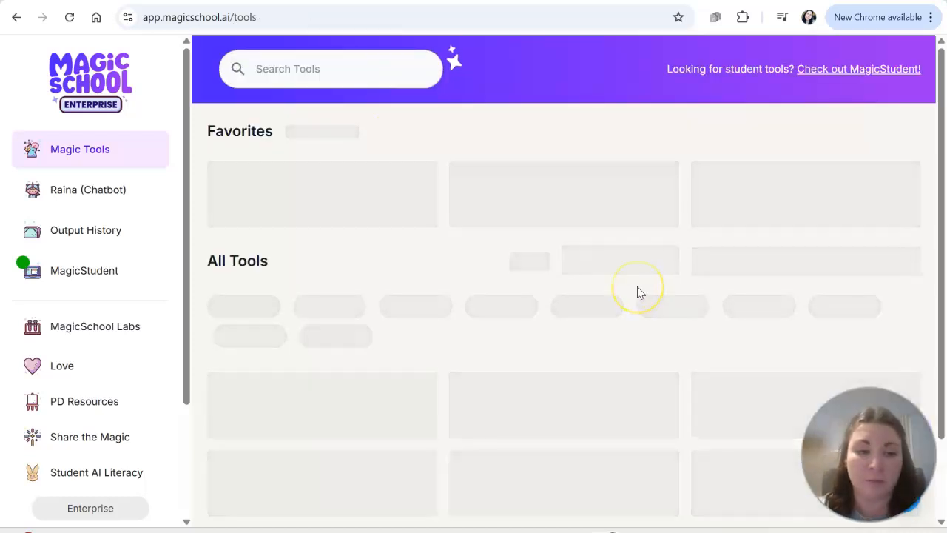
# - Find and open the Jeopardy Review Game tool to view its form, and return to the tool list
pyautogui.scroll(-10, 638, 291)
pyautogui.scroll(-9, 638, 294)
pyautogui.scroll(-3, 638, 293)
pyautogui.scroll(2, 634, 292)
pyautogui.click(562, 223)
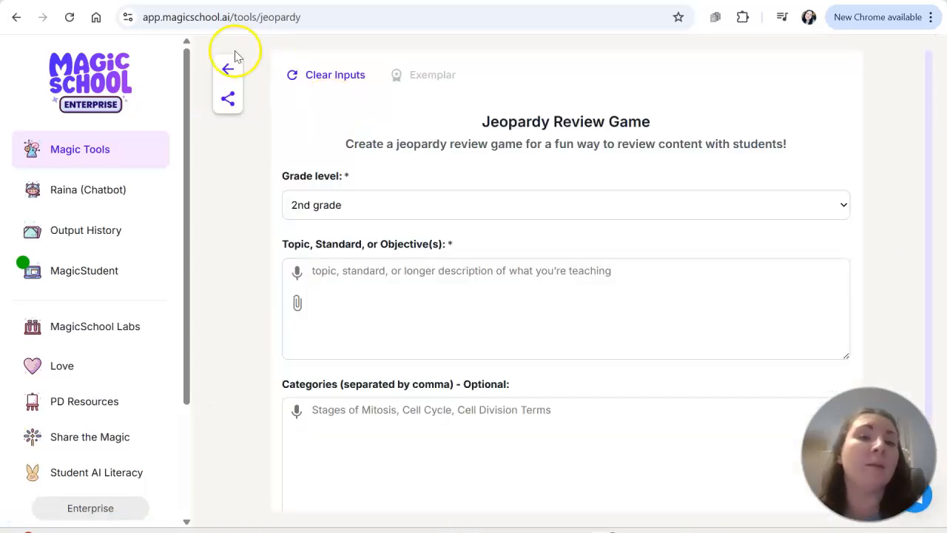
pyautogui.click(230, 67)
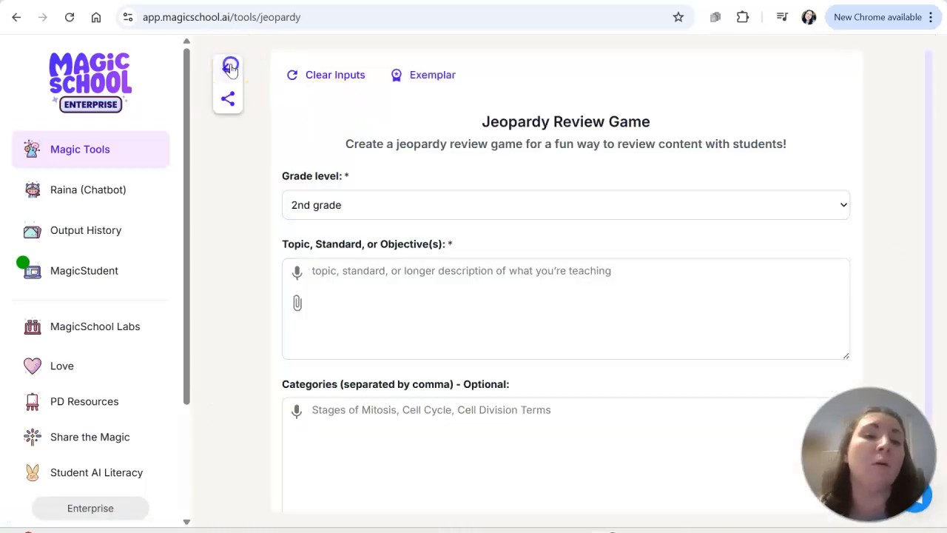
# - Browse the tool list once more, all the way to its last entries
pyautogui.scroll(-2, 502, 207)
pyautogui.scroll(-3, 503, 213)
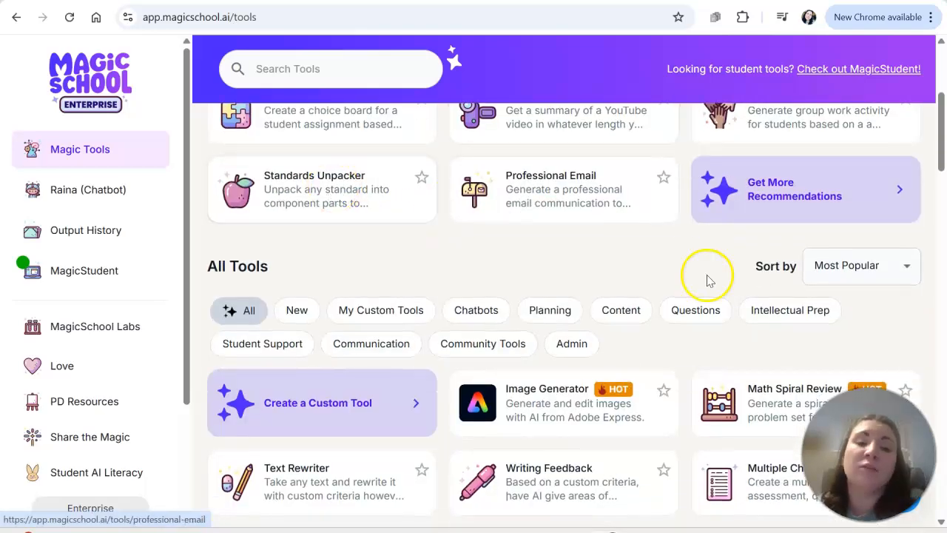
pyautogui.scroll(-12, 707, 280)
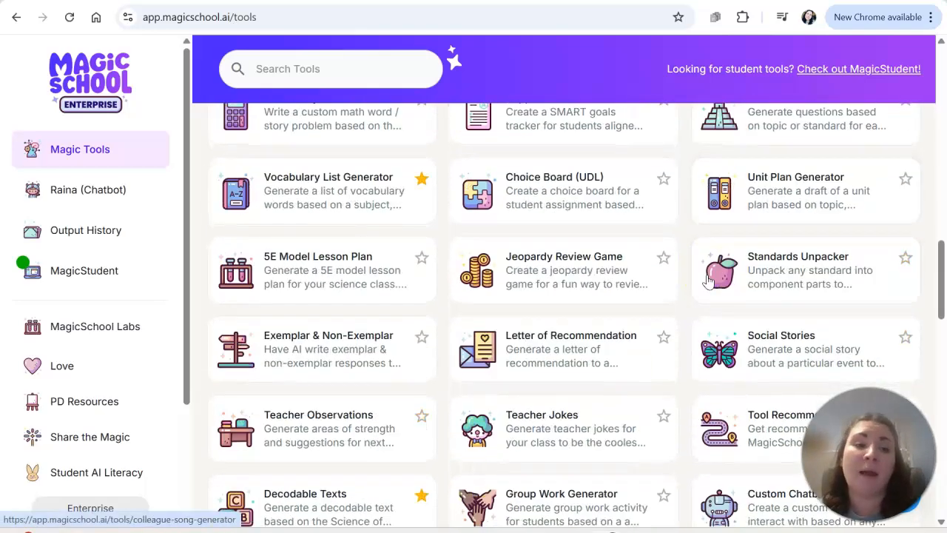
pyautogui.scroll(-12, 707, 279)
pyautogui.scroll(-3, 707, 280)
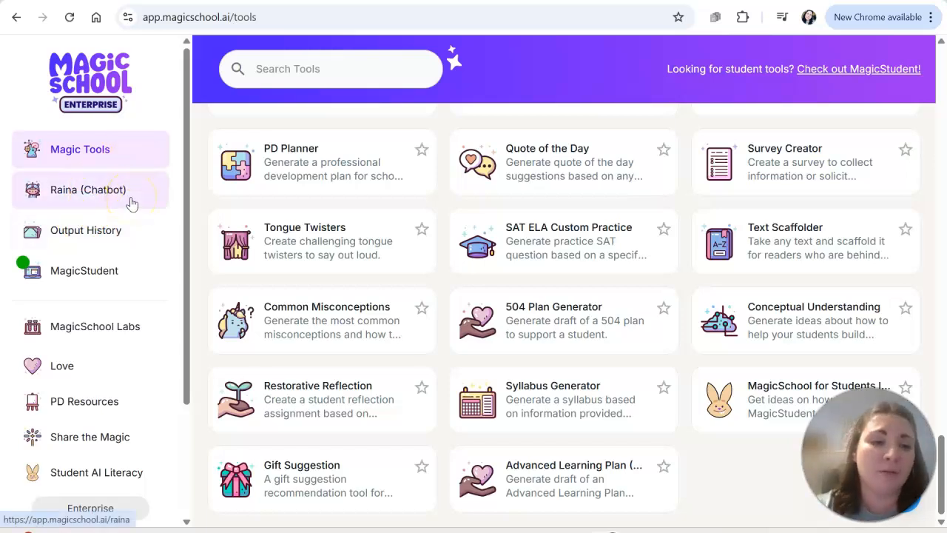
# - Open the Raina chatbot and place the cursor in its message field
pyautogui.click(110, 190)
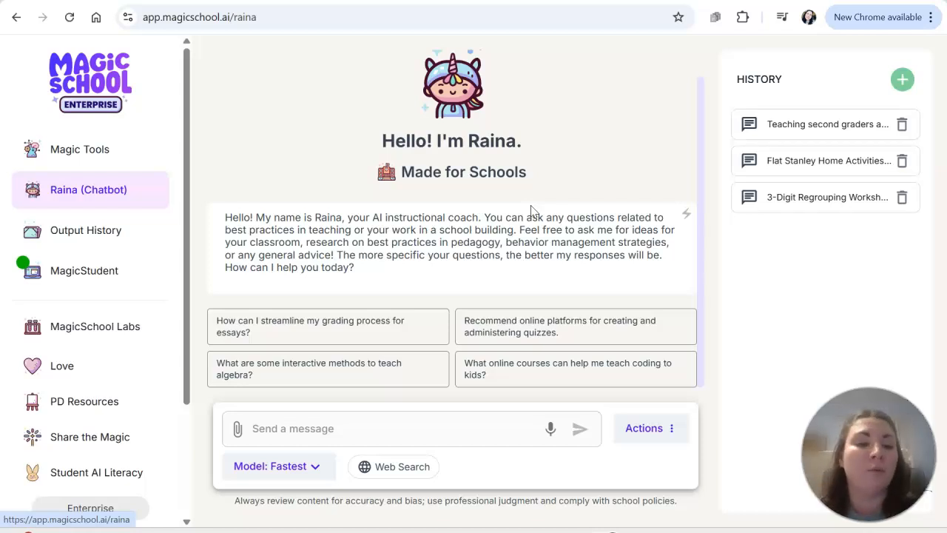
pyautogui.click(346, 424)
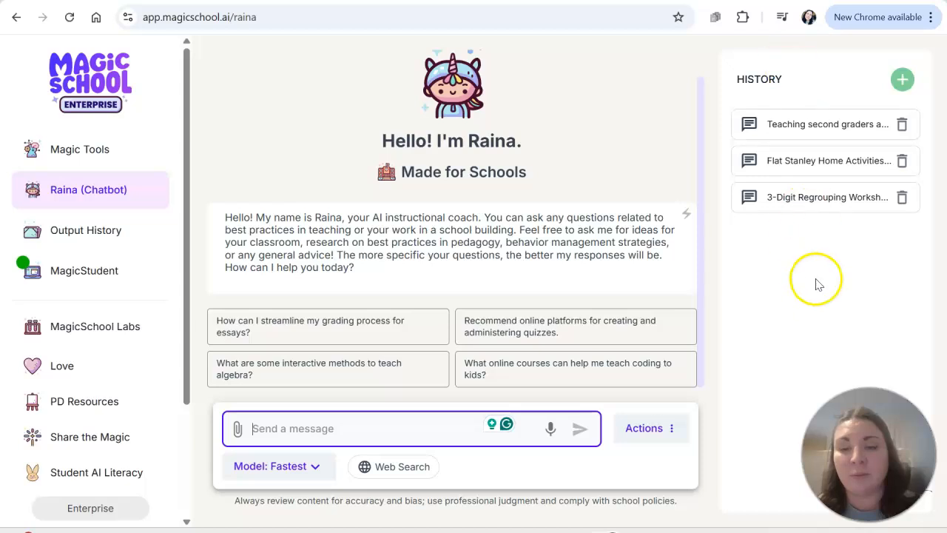
pyautogui.click(822, 164)
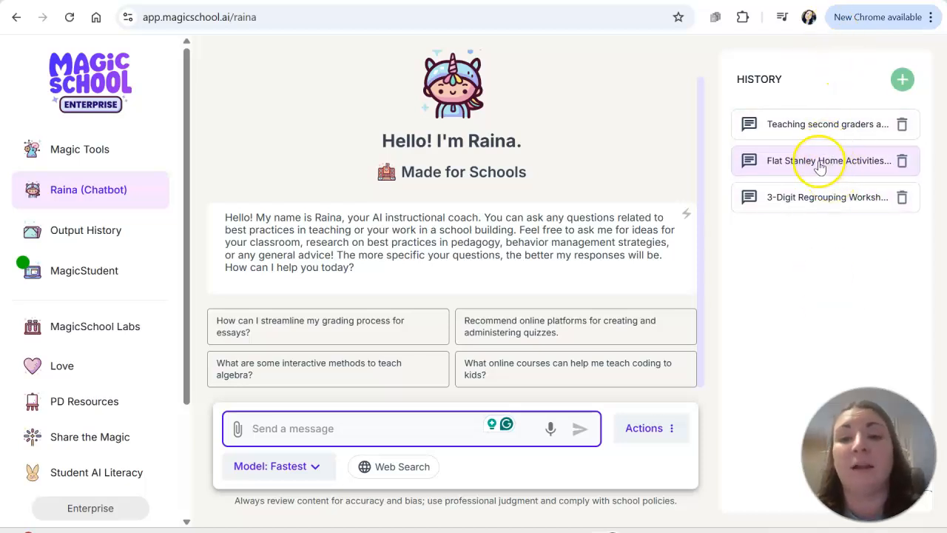
pyautogui.click(816, 200)
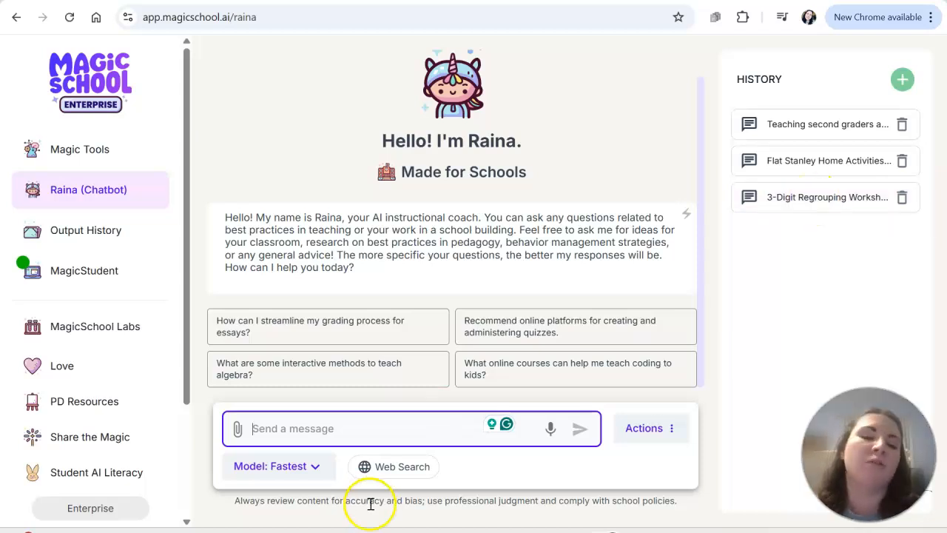
pyautogui.click(326, 426)
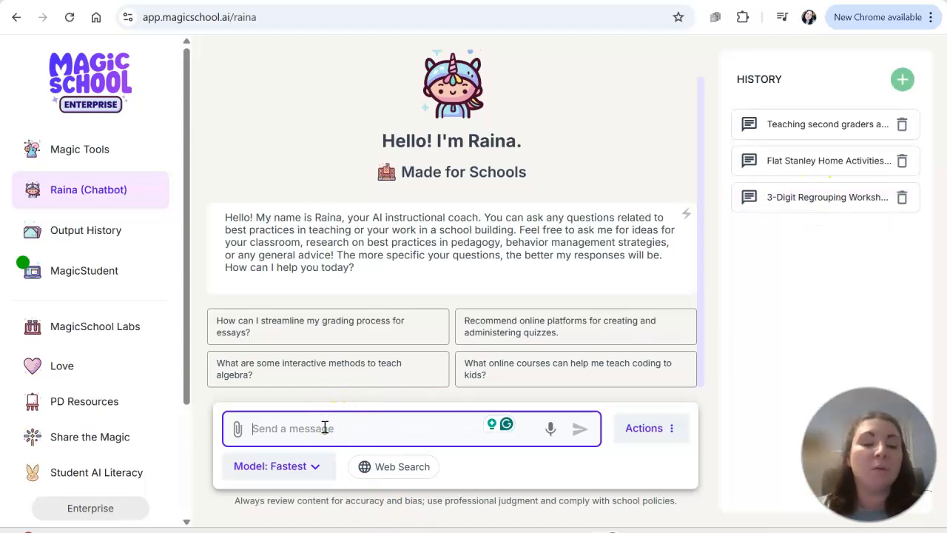
# - Review Raina's Fastest, Smartest and Thinking model options, keeping Fastest
pyautogui.click(308, 468)
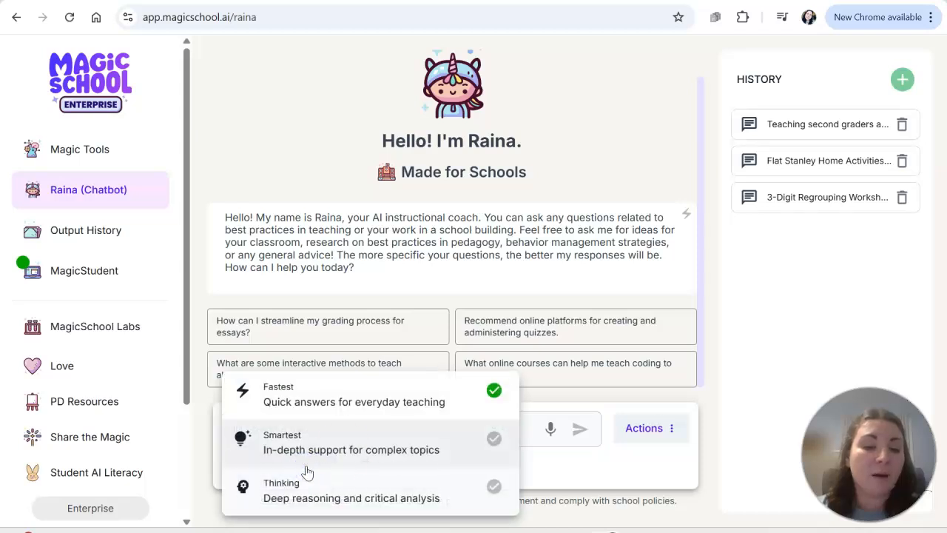
pyautogui.click(352, 410)
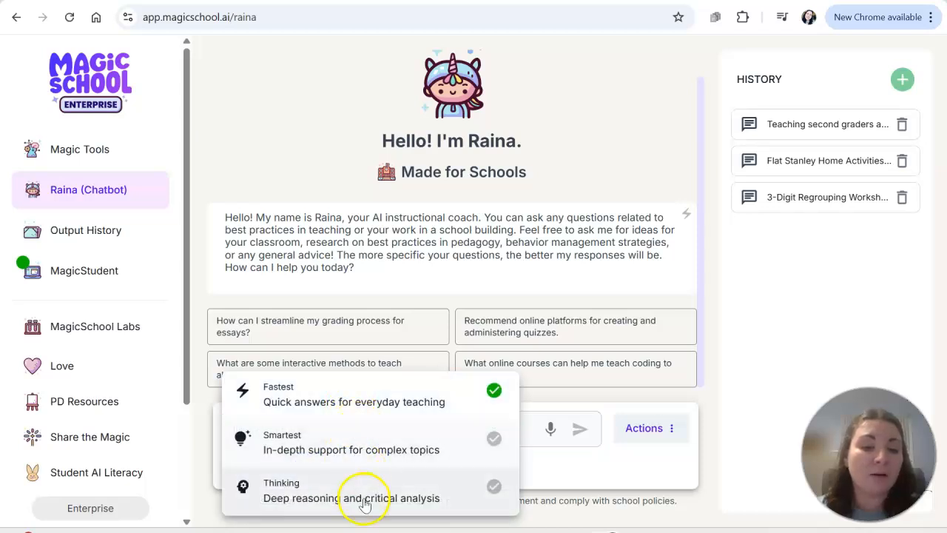
pyautogui.click(559, 489)
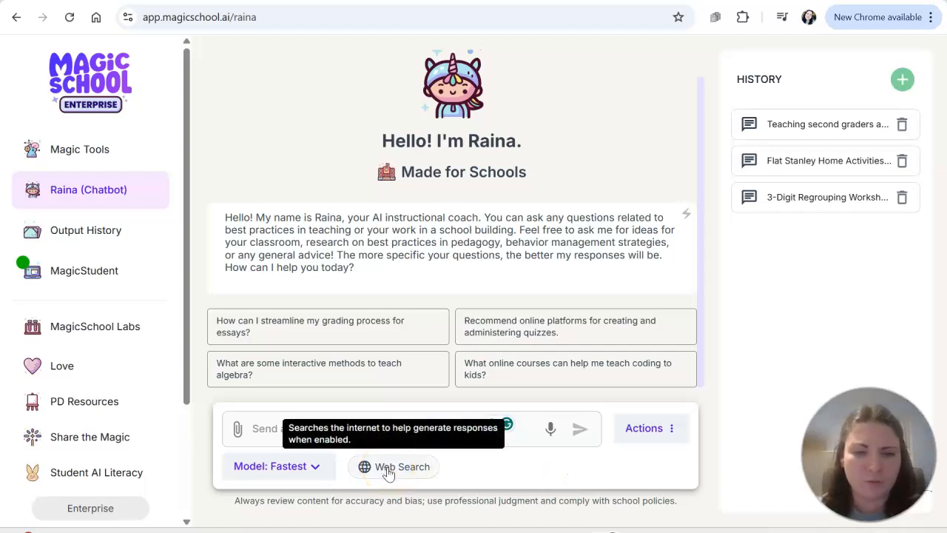
# - Check the additional actions Raina offers, such as Translate, Questions, Length and Summarize, and return to the empty message field
pyautogui.click(664, 433)
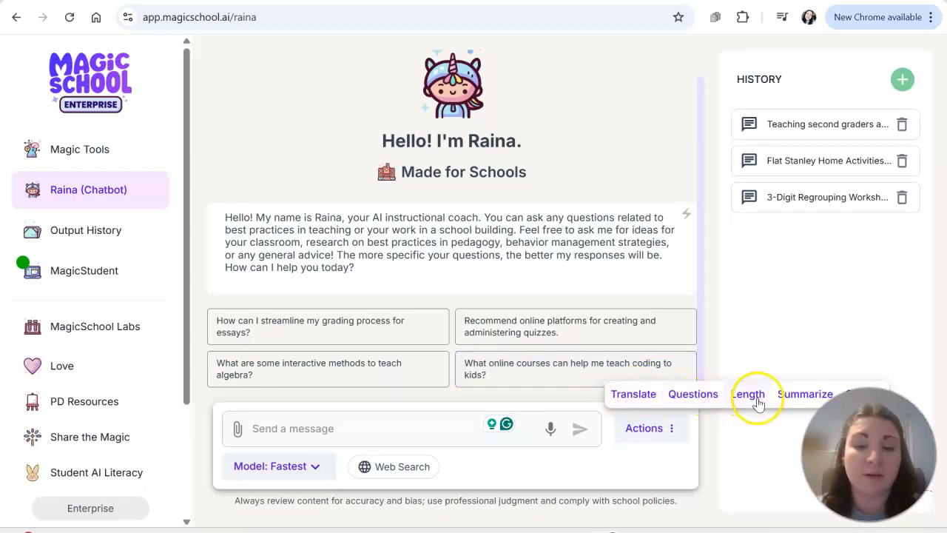
pyautogui.click(675, 431)
pyautogui.click(353, 444)
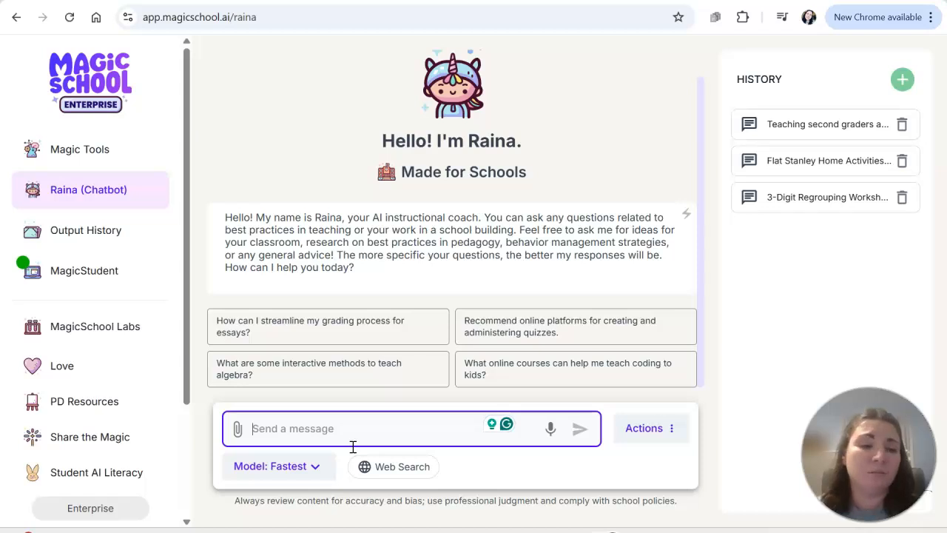
# - Ask Raina the suggested question "What are some interactive methods to teach algebra?" and go back to the start of the conversation
pyautogui.click(290, 383)
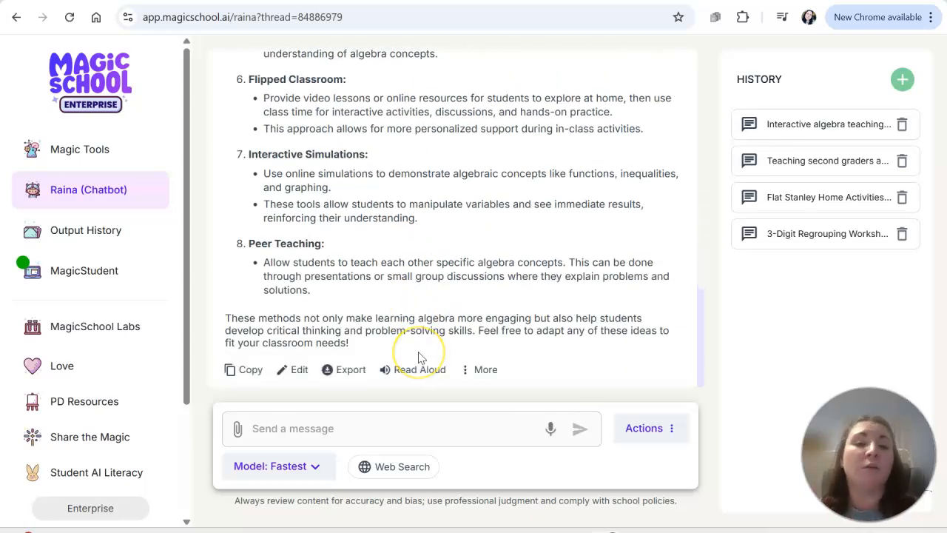
pyautogui.scroll(10, 420, 222)
pyautogui.scroll(4, 419, 222)
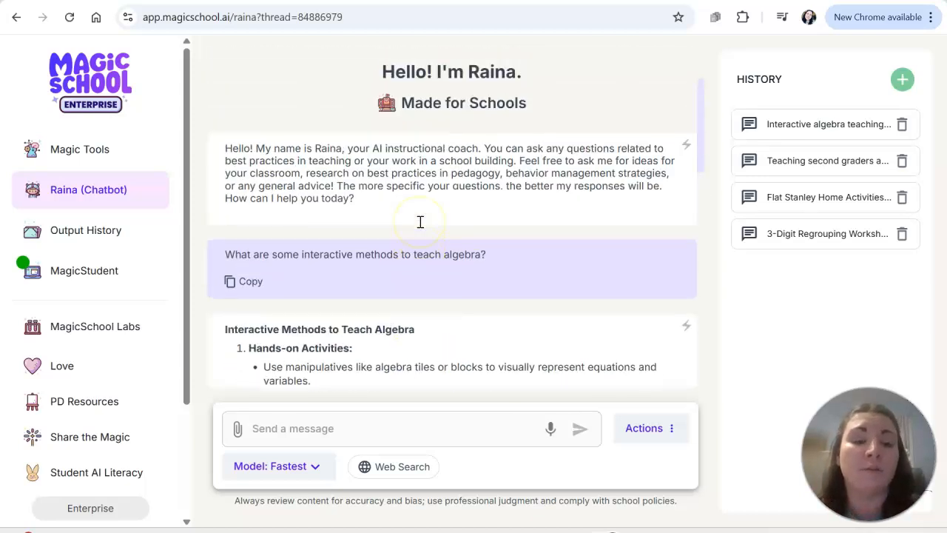
# - Ask Raina for "Ellis Island facts to put in my quizzes"
pyautogui.click(303, 432)
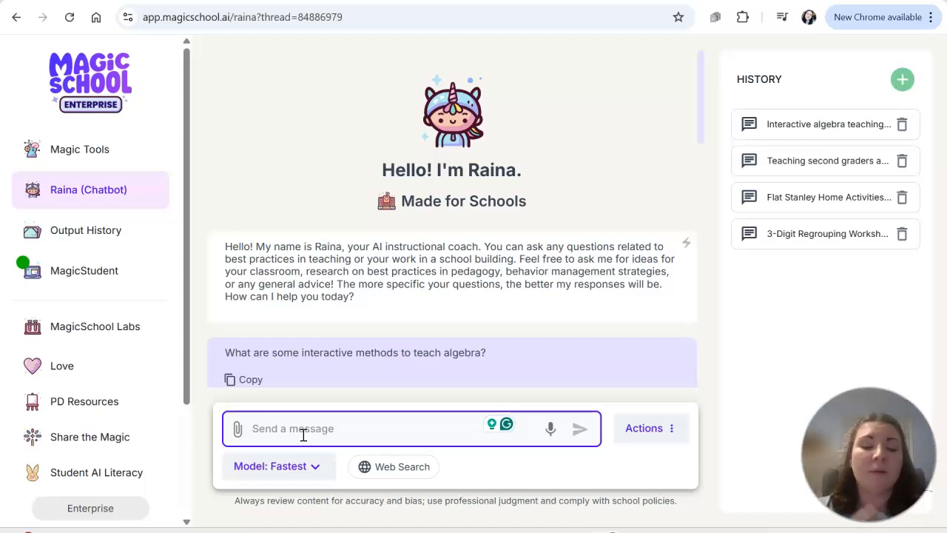
pyautogui.write('Ell')
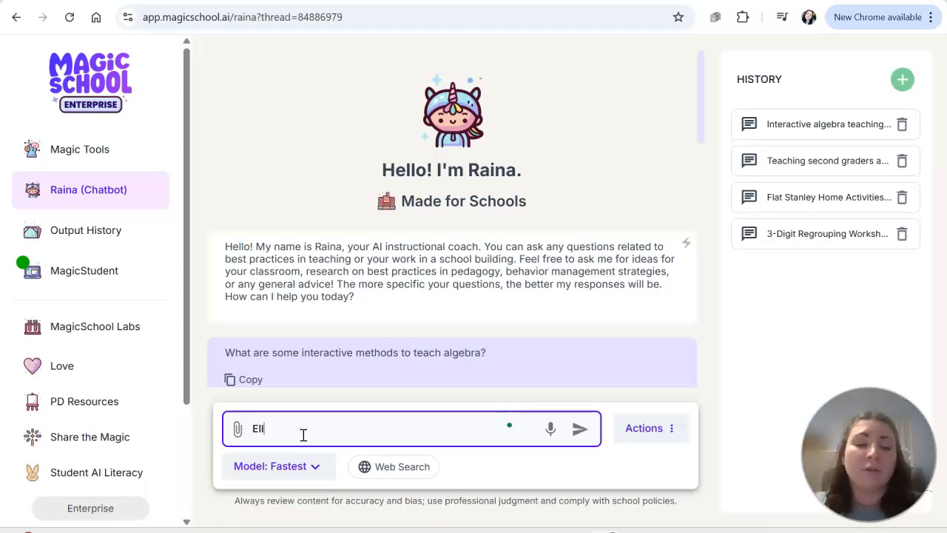
pyautogui.write('is Isl')
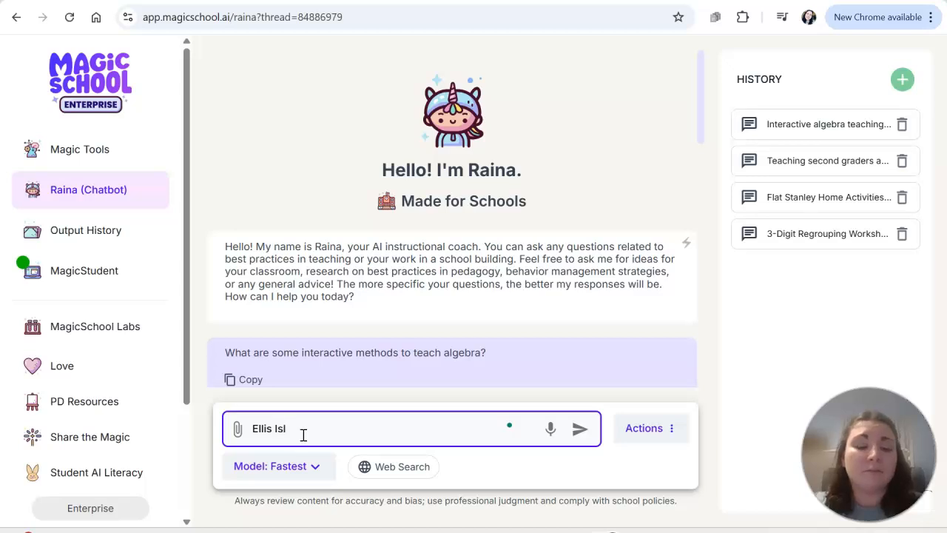
pyautogui.write('and facts to p')
pyautogui.write('ut in my qui')
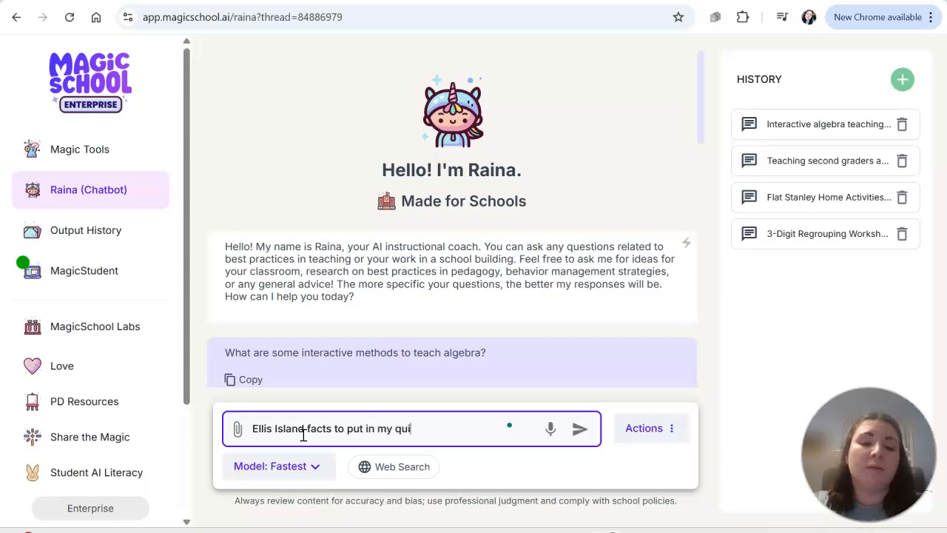
pyautogui.write('zzes')
pyautogui.press('Return')
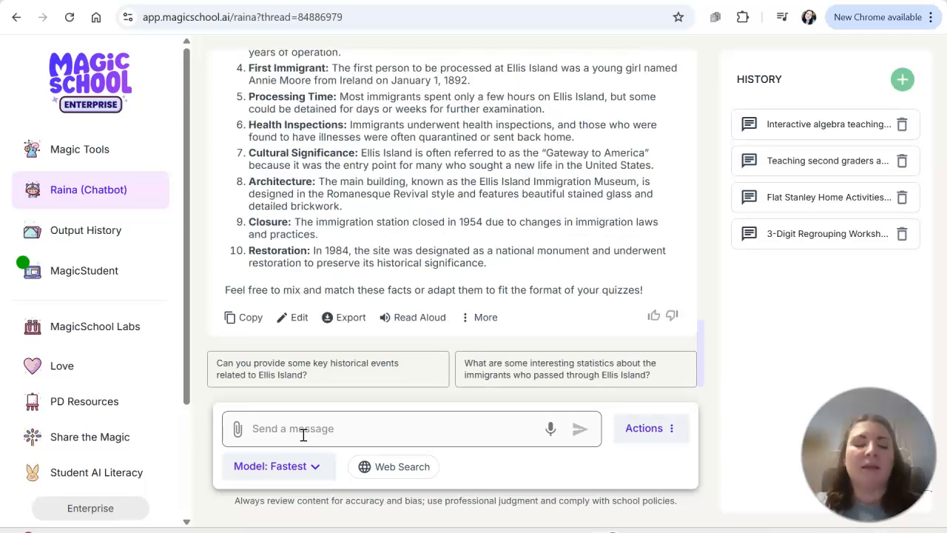
# - Ask Raina to make the Ellis Island text suitable for second graders
pyautogui.click(303, 435)
pyautogui.write('M')
pyautogui.press('BackSpace')
pyautogui.write('Makes')
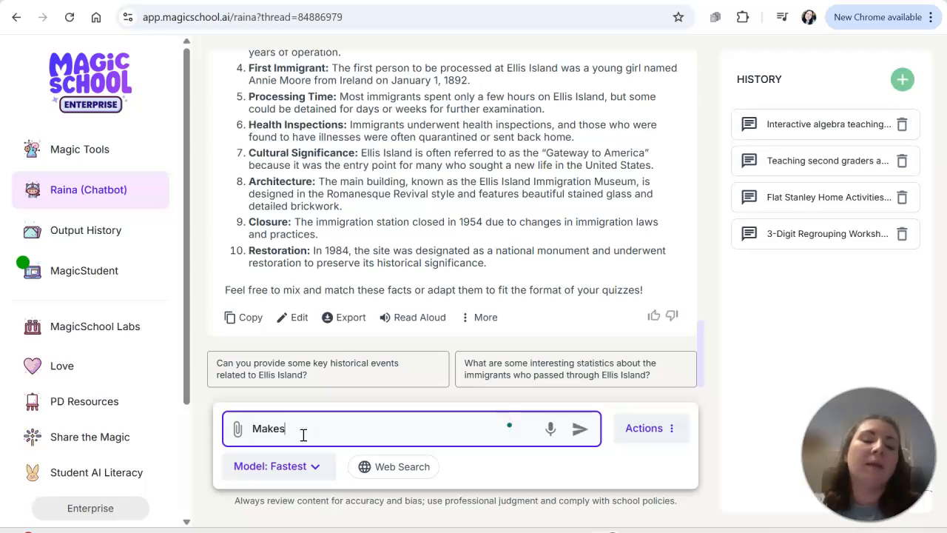
pyautogui.press('BackSpace')
pyautogui.write(' this text')
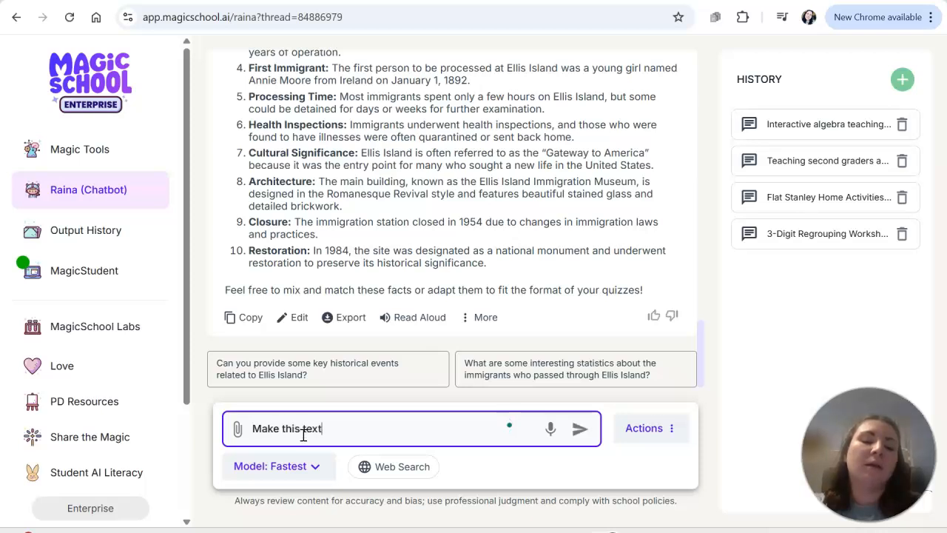
pyautogui.write(' for second gra')
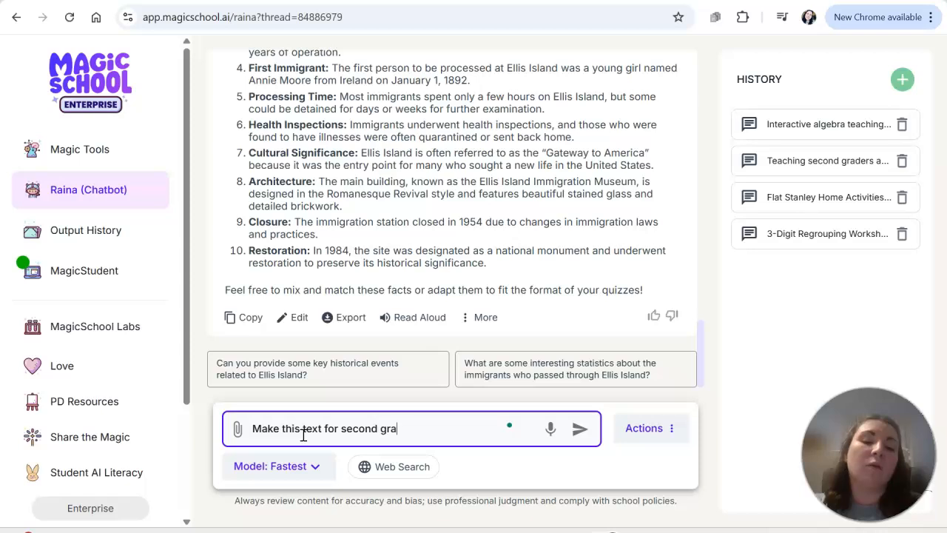
pyautogui.press('Return')
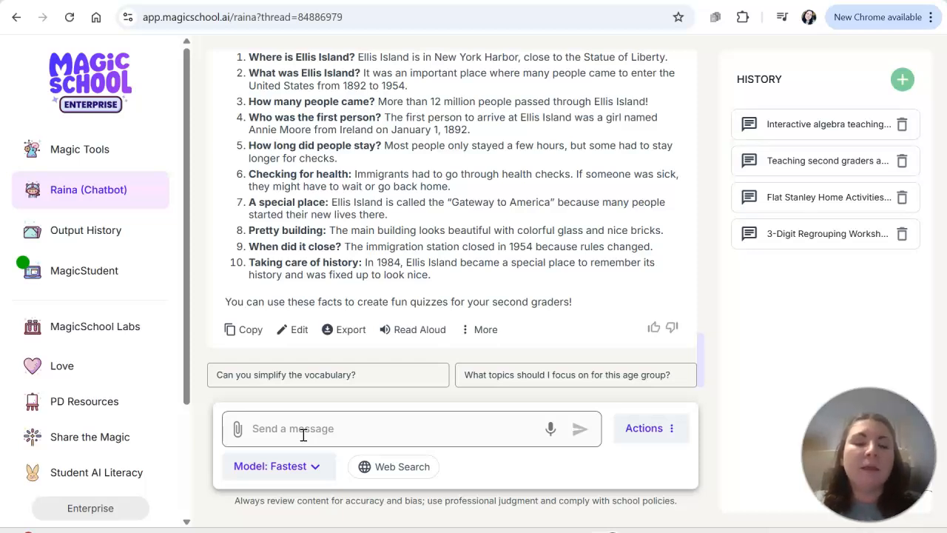
# - Ask Raina "Help me develop a PD goal for myself"
pyautogui.click(304, 435)
pyautogui.write('Help me dev')
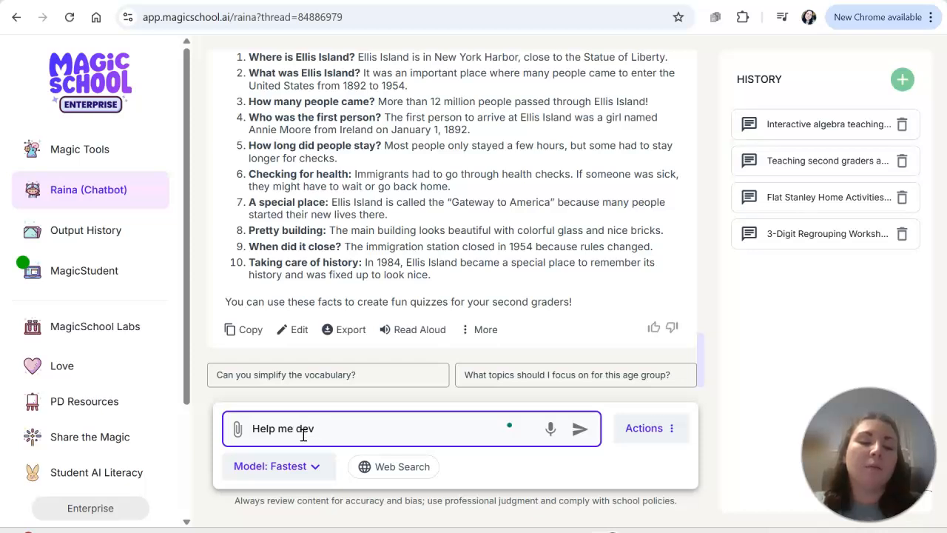
pyautogui.write('elop a PD goal for my s')
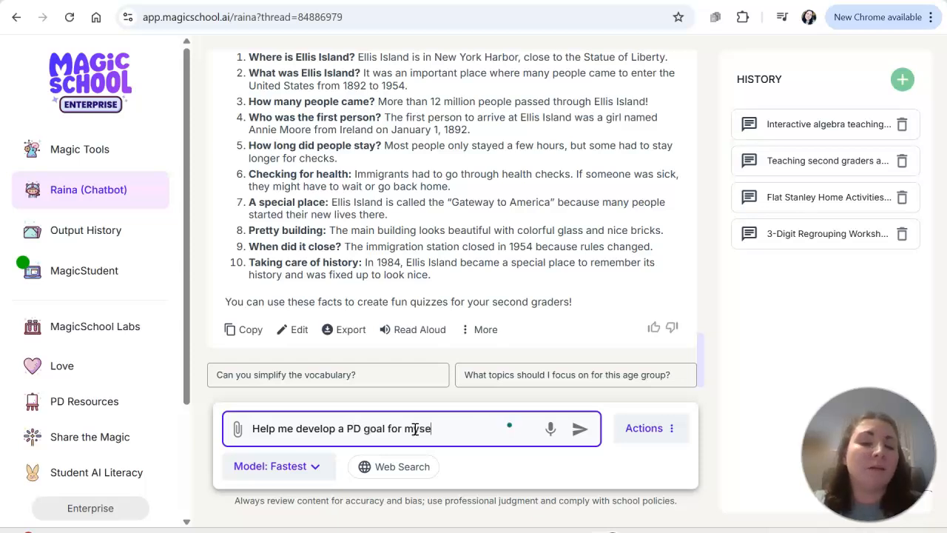
pyautogui.press('Return')
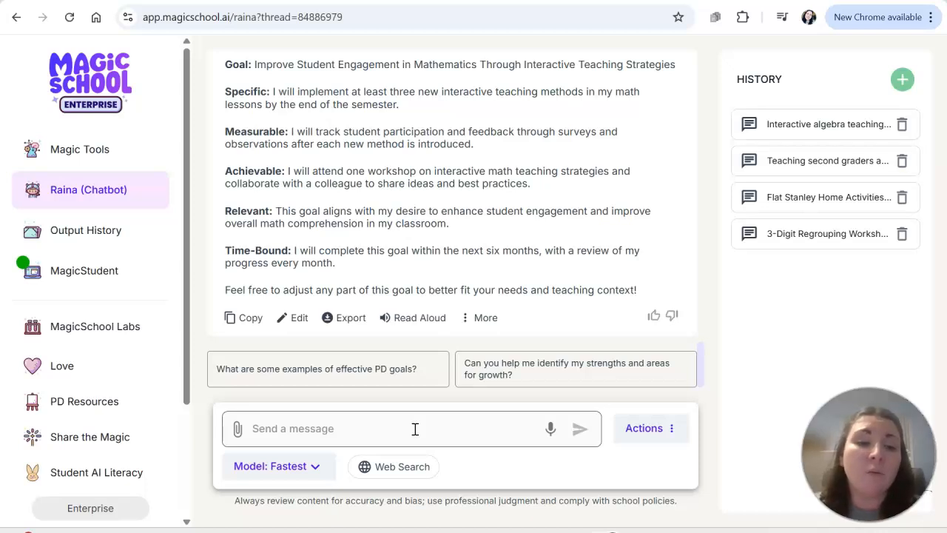
# - Ask the suggested follow-up "What are some examples of effective PD goals?" and read through the answer
pyautogui.click(353, 363)
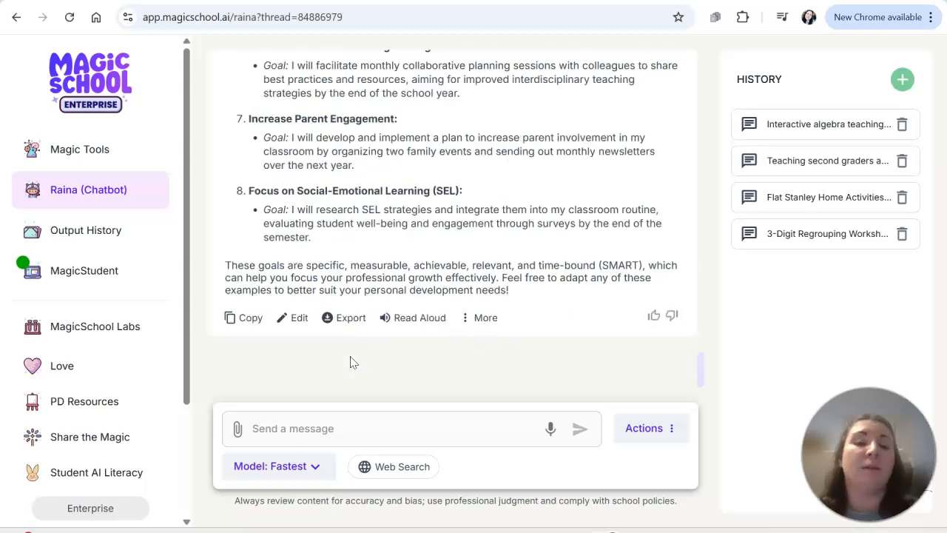
pyautogui.scroll(4, 448, 194)
pyautogui.scroll(4, 448, 194)
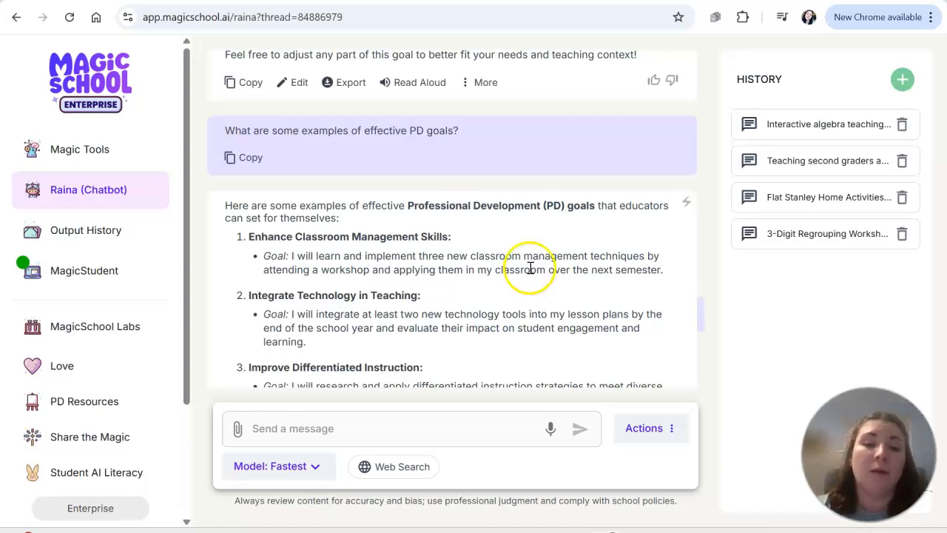
pyautogui.scroll(-2, 504, 237)
# - Ask Raina to "Create information for Powerpoint slide on Proper Nouns"
pyautogui.click(322, 427)
pyautogui.write('Create a ')
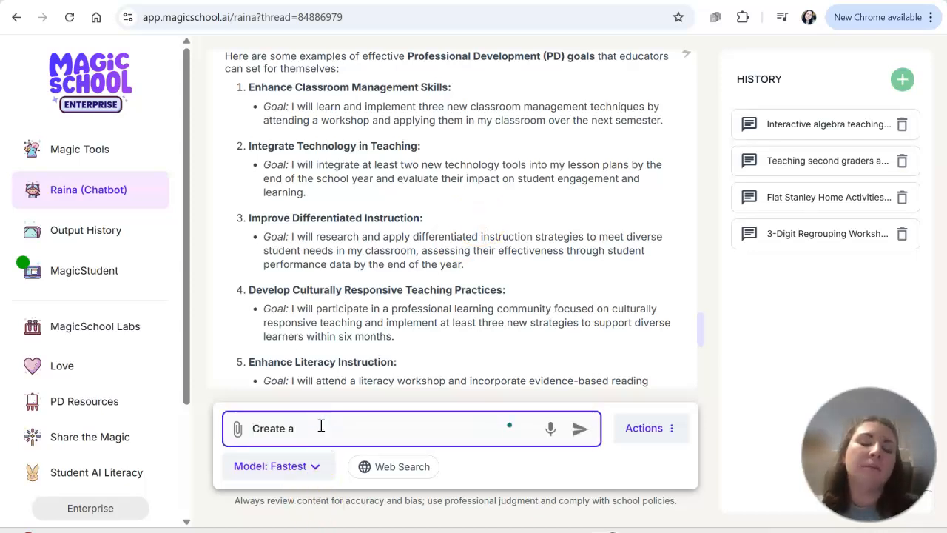
pyautogui.press('BackSpace')
pyautogui.press('BackSpace')
pyautogui.write('information')
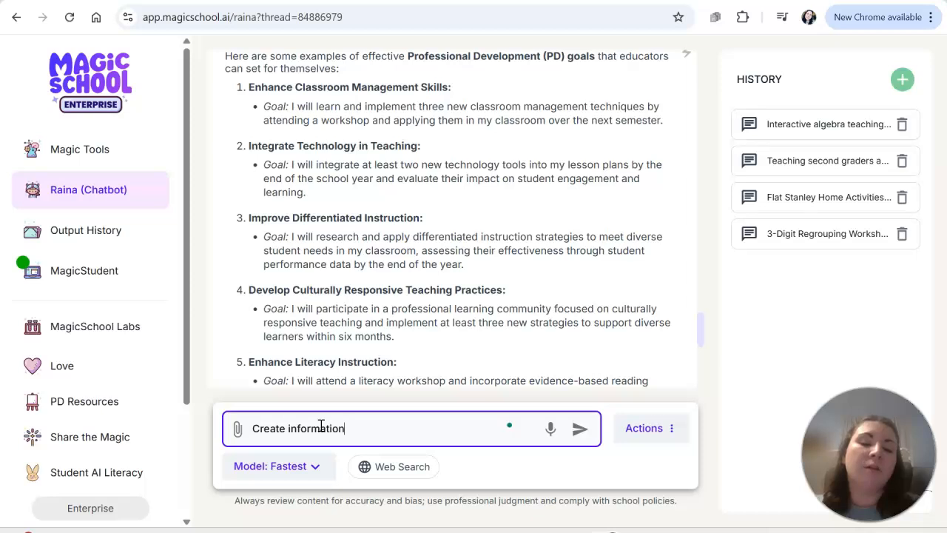
pyautogui.write(' for Powerpoint slide on Proper ')
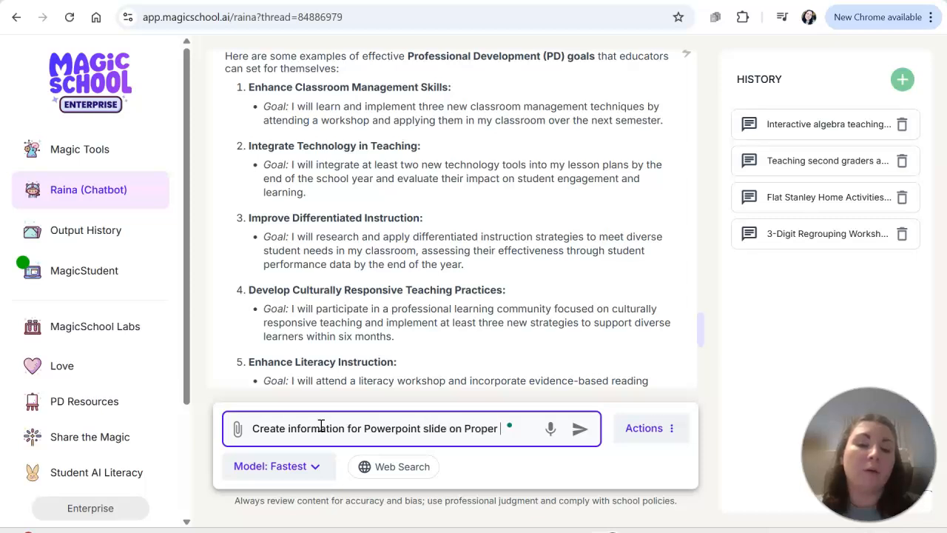
pyautogui.write('Nouns')
pyautogui.press('Return')
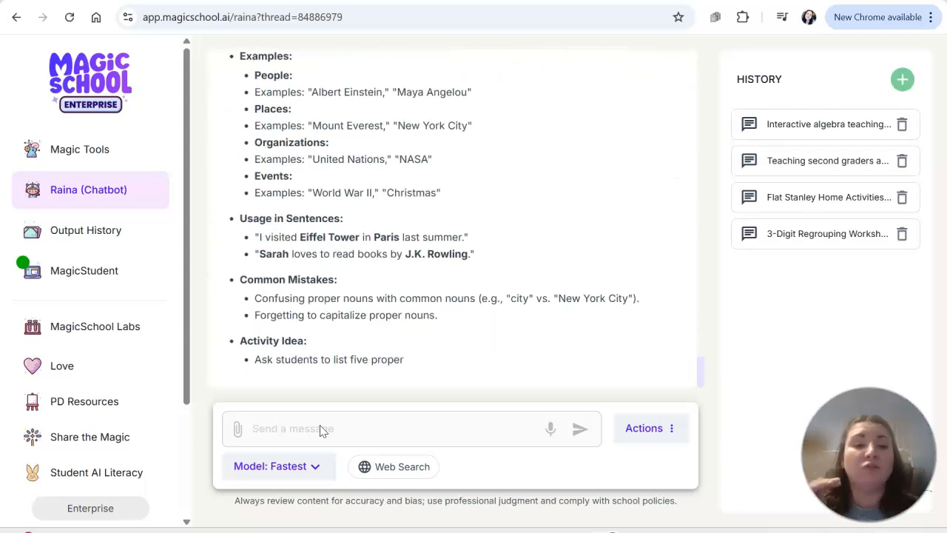
# - Review the proper nouns outline, have it read aloud briefly and pause it, and look back through the earlier conversation
pyautogui.scroll(5, 434, 247)
pyautogui.scroll(-4, 434, 254)
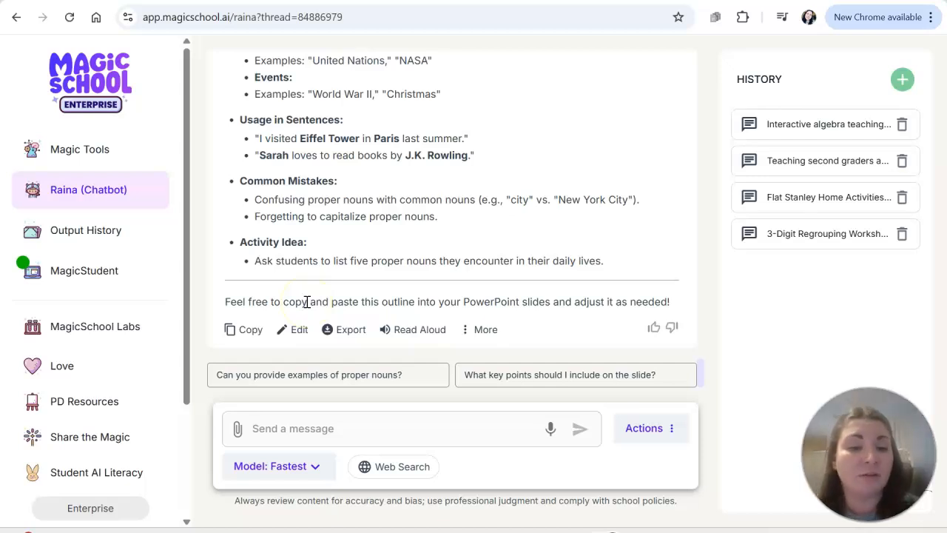
pyautogui.click(396, 330)
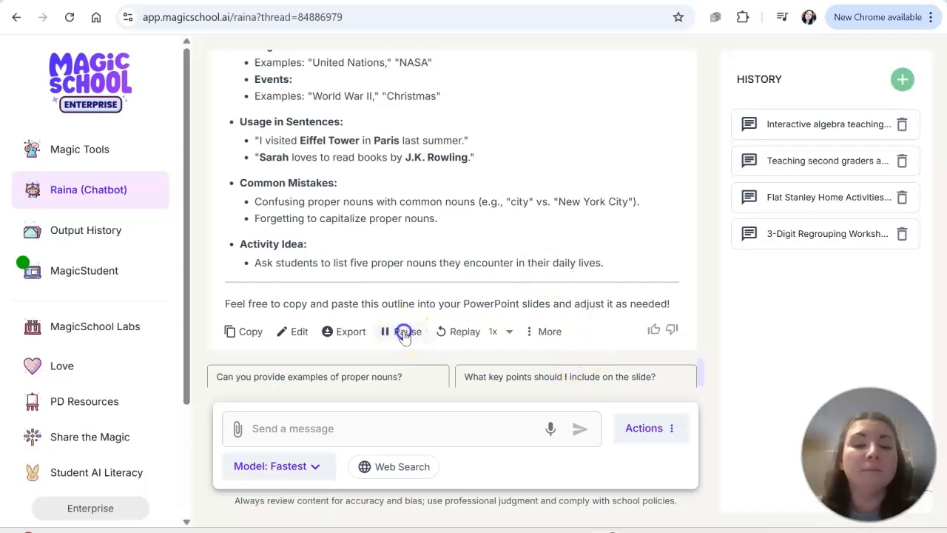
pyautogui.click(403, 332)
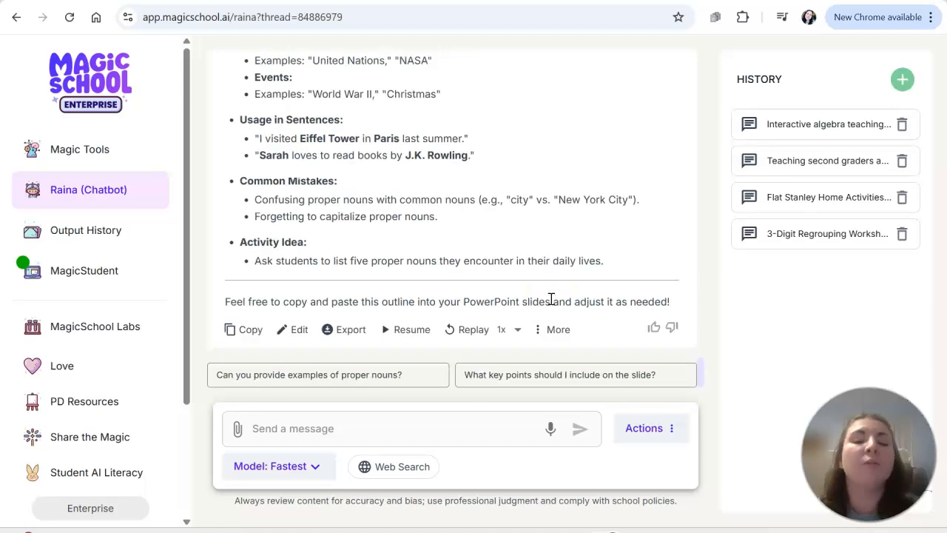
pyautogui.scroll(4, 551, 300)
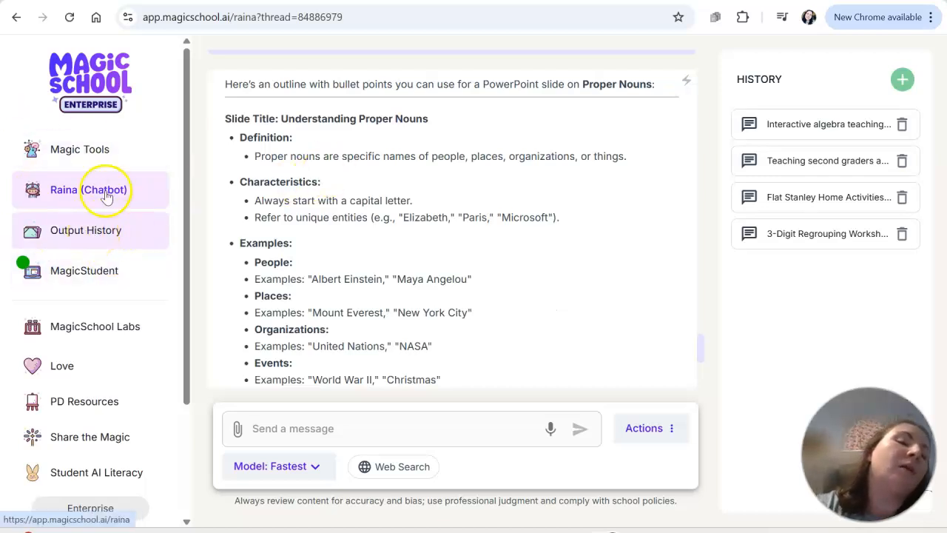
pyautogui.scroll(15, 476, 319)
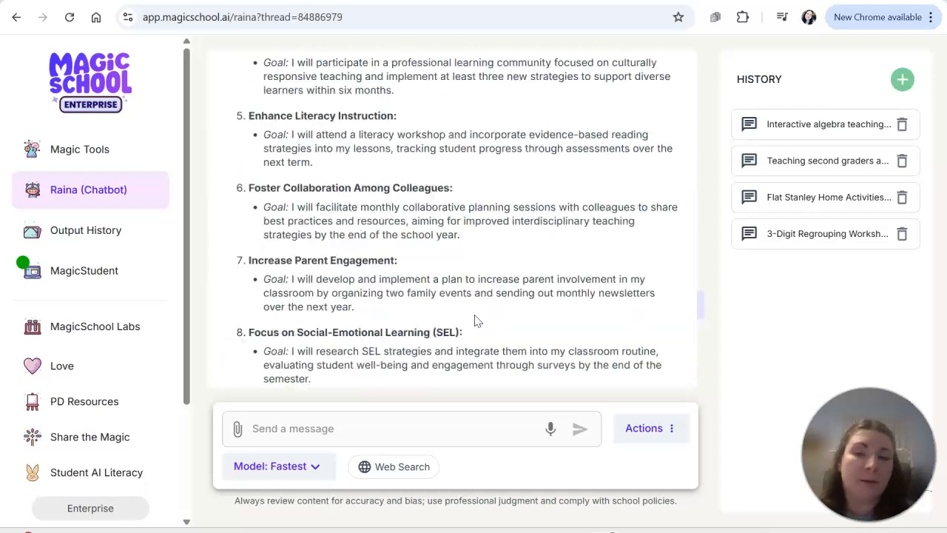
pyautogui.scroll(15, 476, 321)
# - Open Output History and examine the list of past outputs with its filters, bookmark, shared and preview options
pyautogui.click(67, 237)
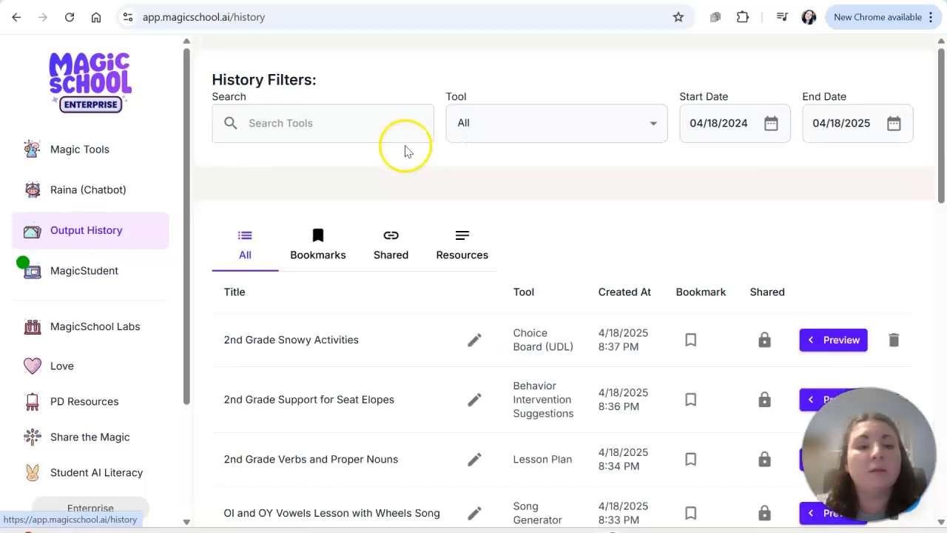
pyautogui.scroll(-3, 628, 396)
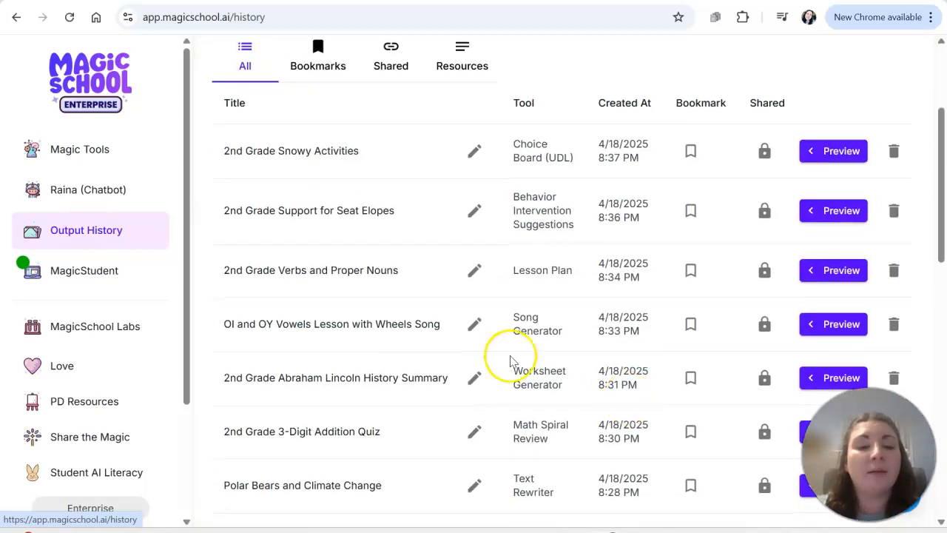
pyautogui.scroll(-2, 503, 361)
pyautogui.scroll(-8, 510, 360)
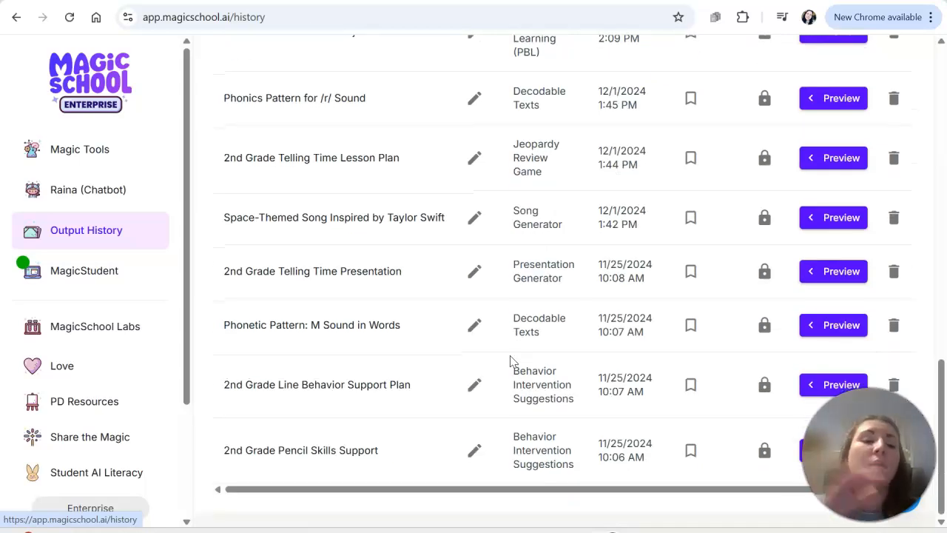
pyautogui.scroll(8, 510, 361)
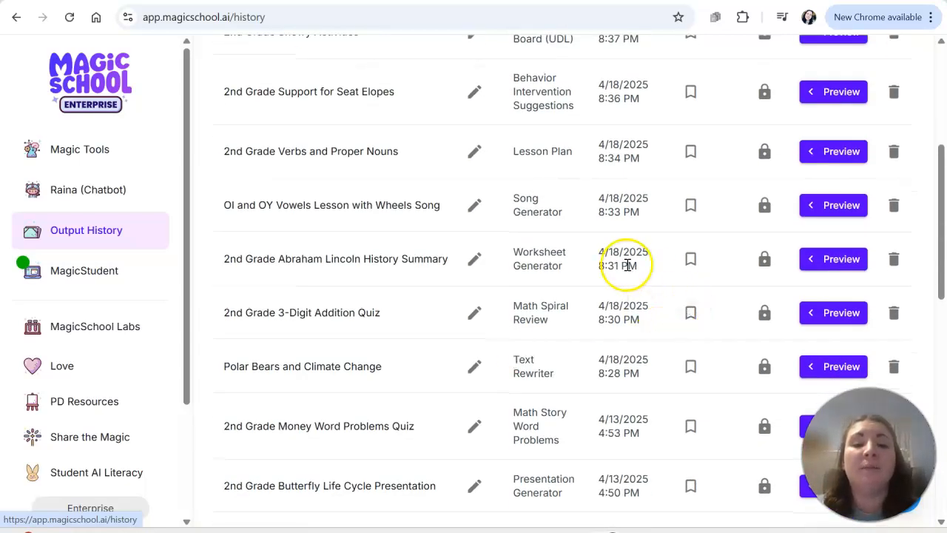
pyautogui.scroll(4, 713, 268)
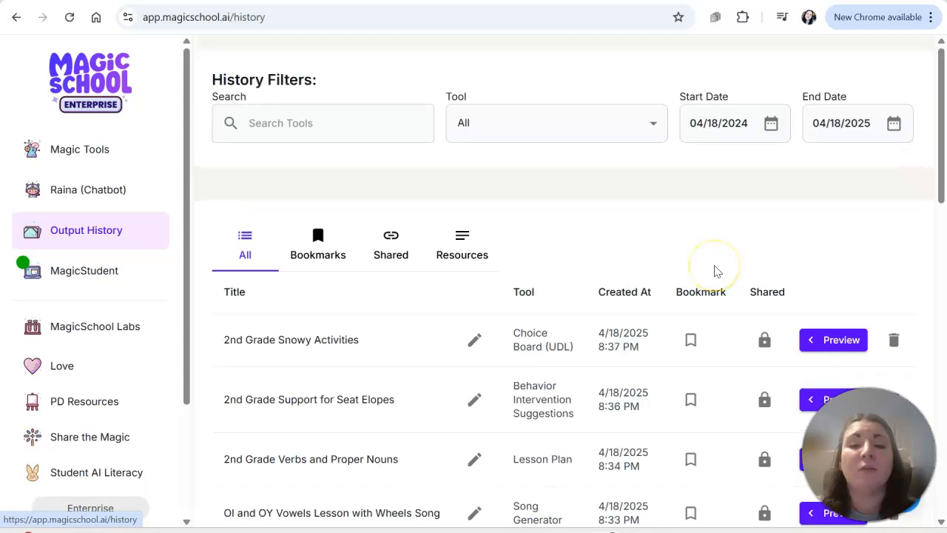
pyautogui.scroll(-2, 715, 268)
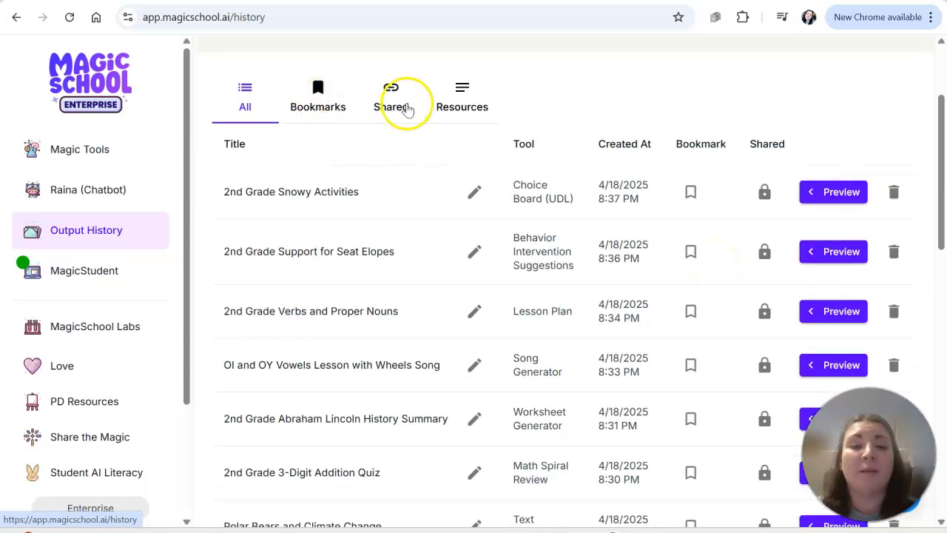
pyautogui.scroll(-3, 496, 268)
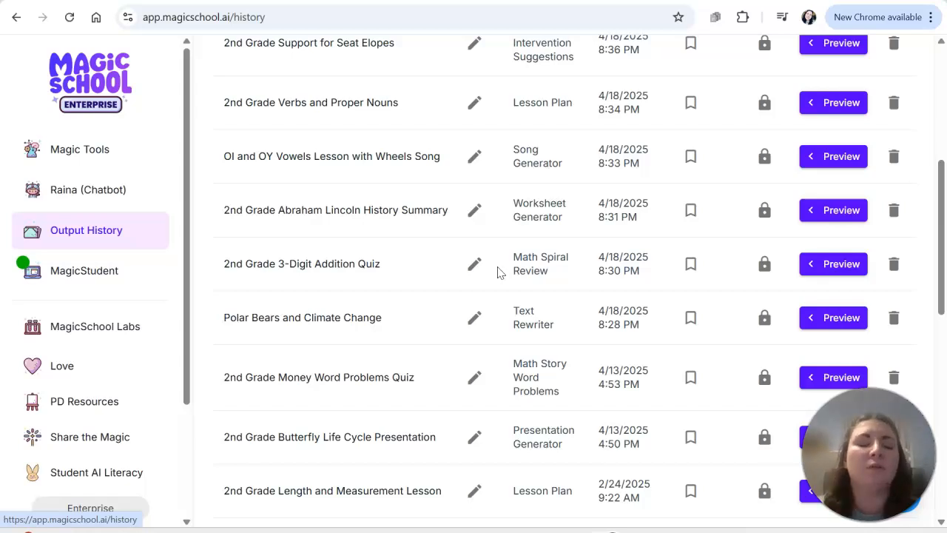
# - Open the MagicStudent dashboard and examine its student rooms, room templates and getting-started videos
pyautogui.click(111, 268)
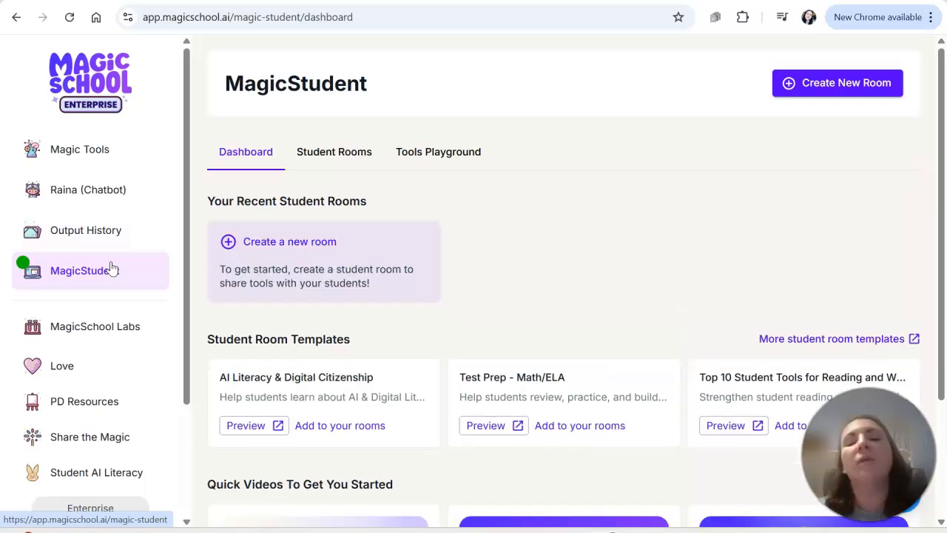
pyautogui.scroll(-3, 529, 274)
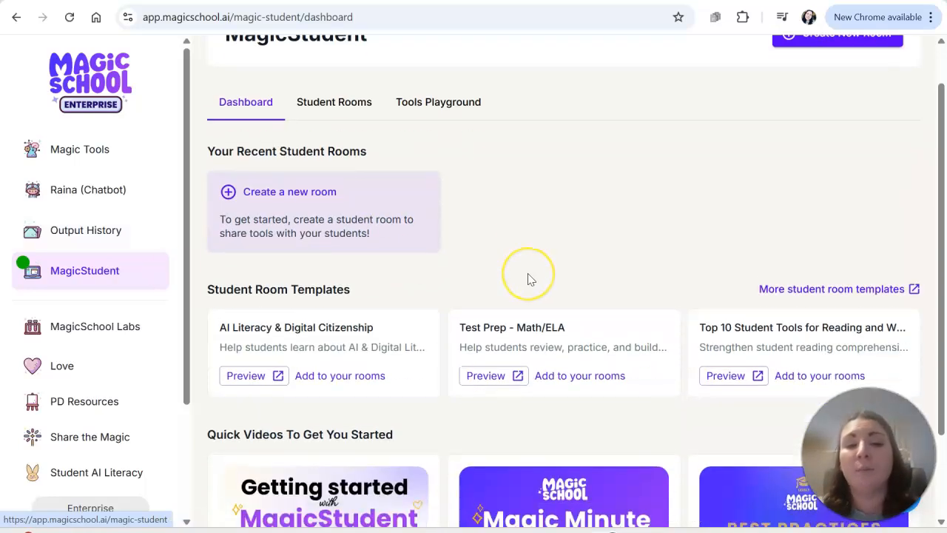
pyautogui.scroll(3, 528, 279)
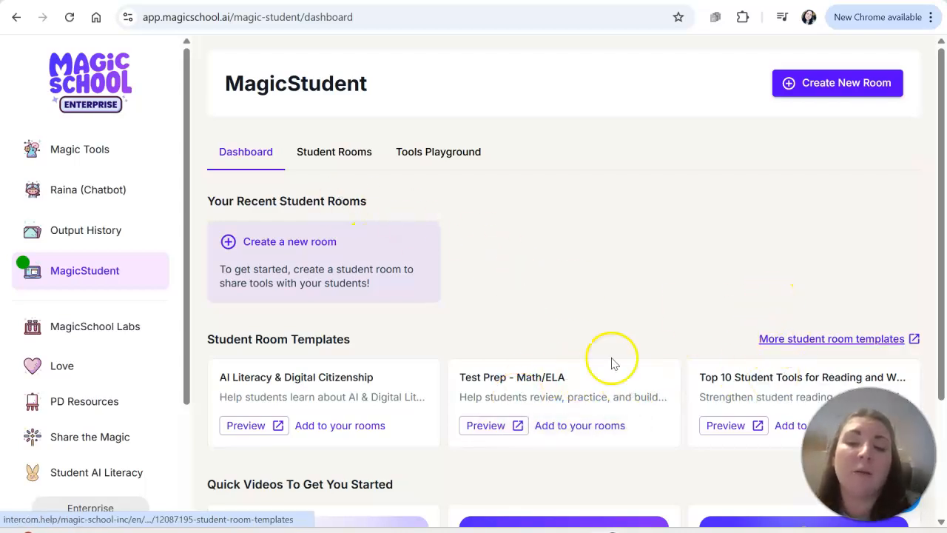
pyautogui.scroll(-2, 561, 329)
pyautogui.scroll(-1, 567, 345)
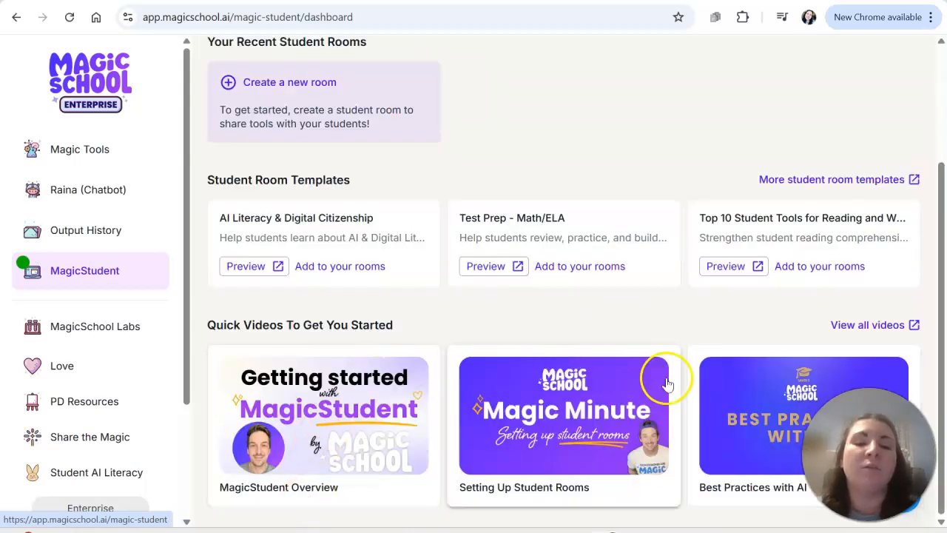
pyautogui.scroll(1, 668, 381)
pyautogui.scroll(1, 380, 135)
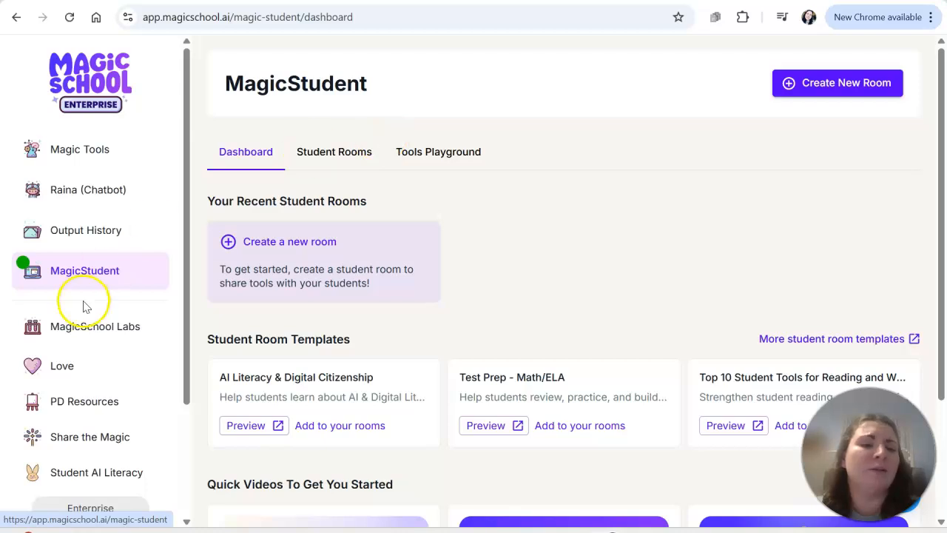
# - Open MagicSchool Labs and examine its early-access benefits and the sign-up form with its acknowledgements
pyautogui.click(110, 330)
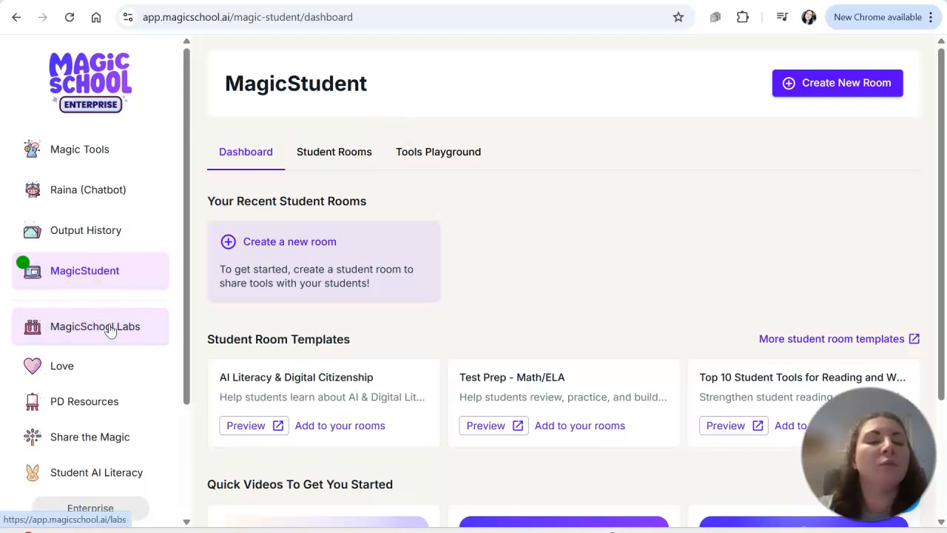
pyautogui.scroll(-1, 532, 366)
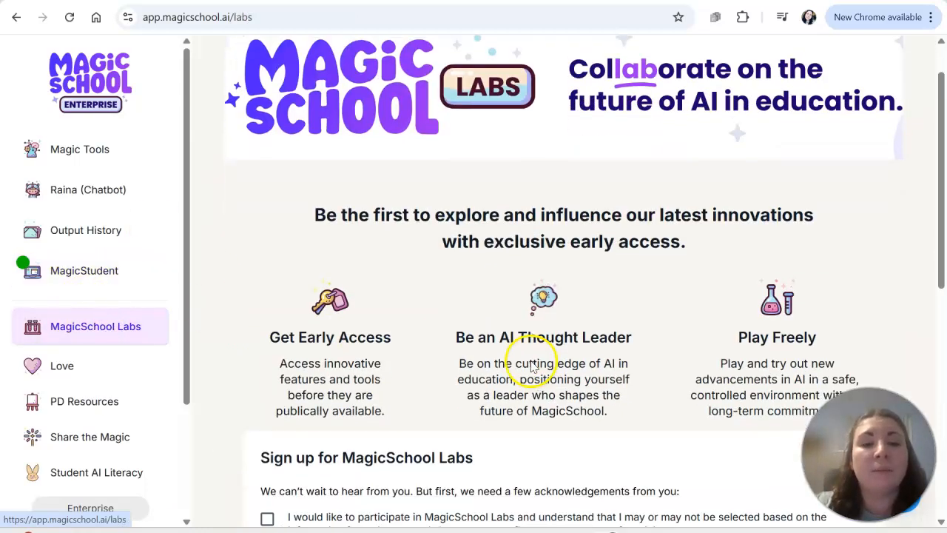
pyautogui.scroll(-1, 532, 361)
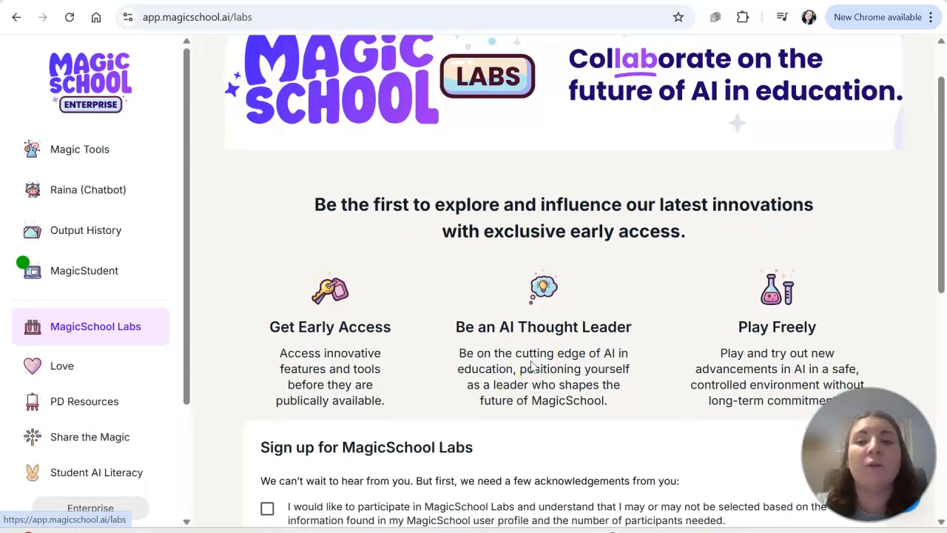
pyautogui.scroll(-3, 532, 365)
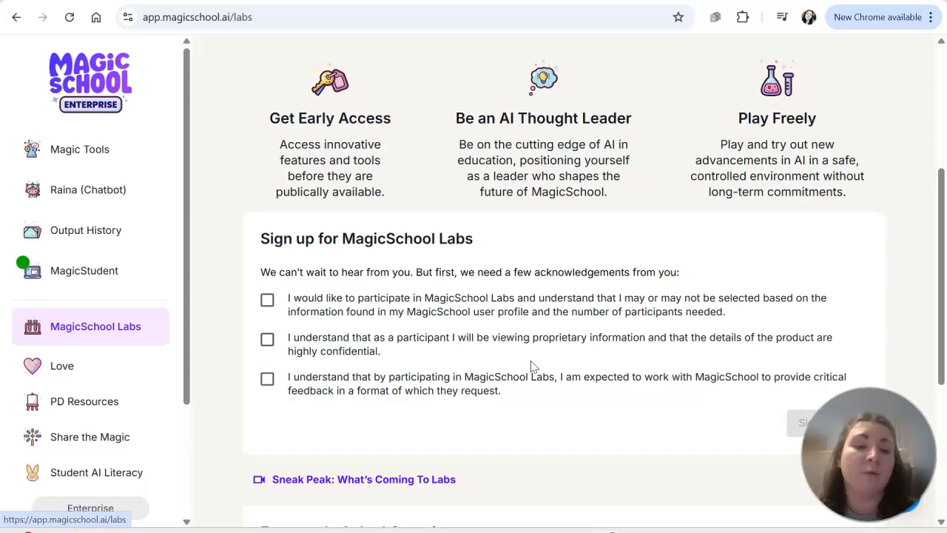
pyautogui.scroll(-3, 438, 302)
pyautogui.scroll(7, 438, 303)
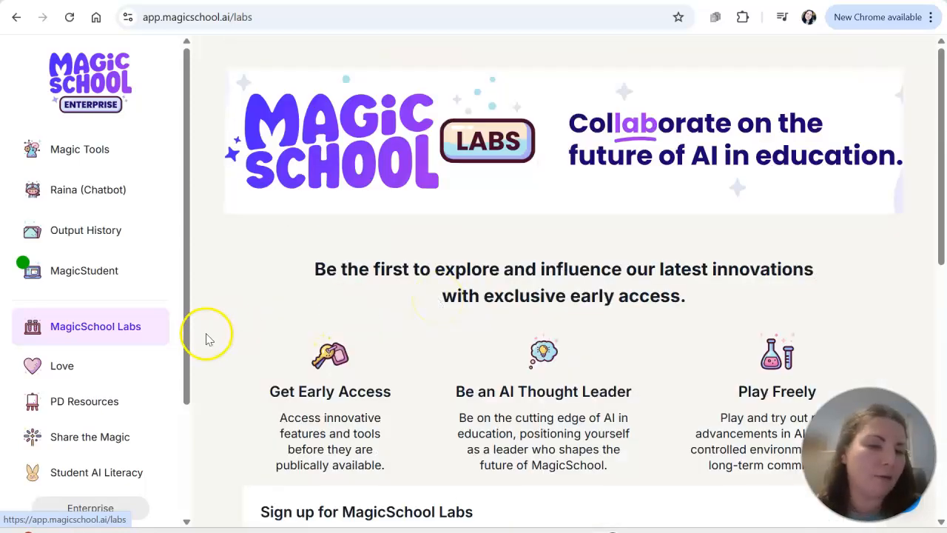
# - Open the Love page, examine the teacher testimonials on the Wall of Love, and return to the MagicSchool app
pyautogui.click(123, 367)
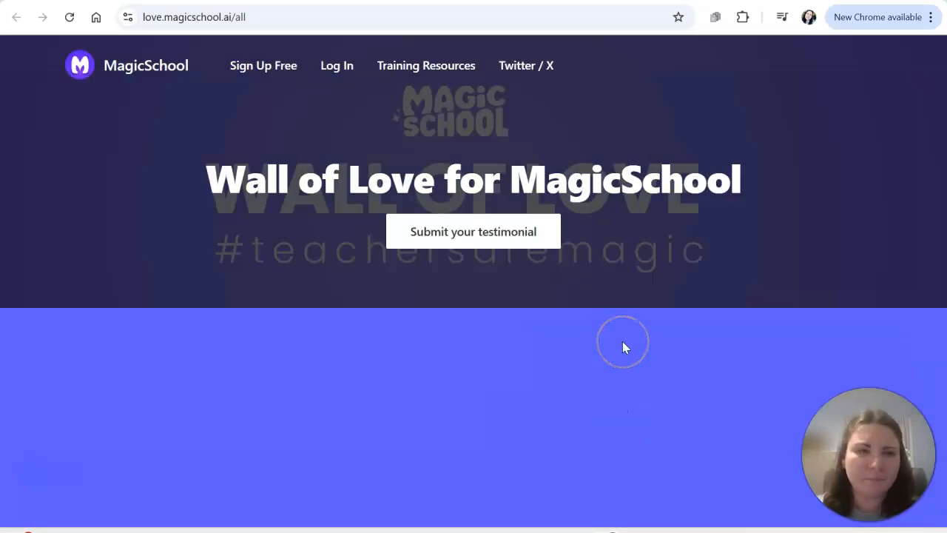
pyautogui.scroll(-1, 623, 344)
pyautogui.scroll(-5, 623, 347)
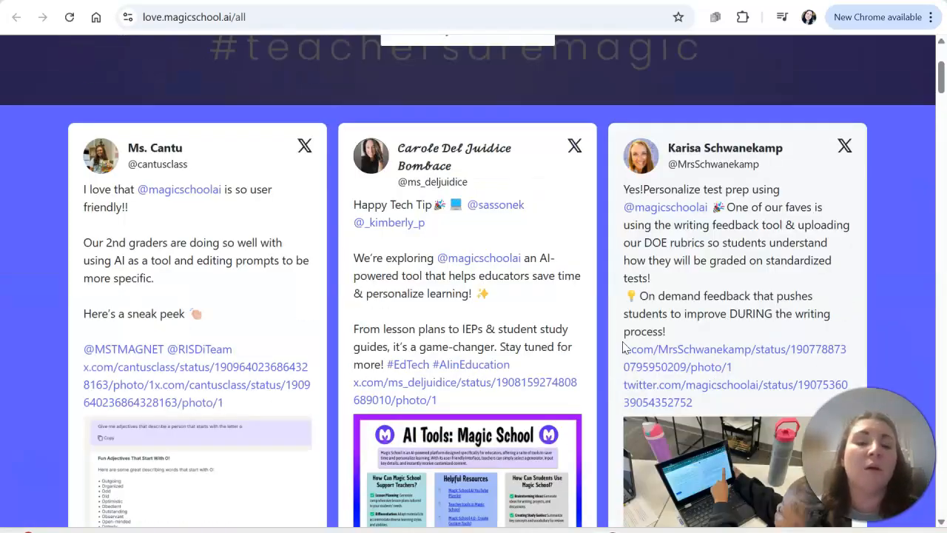
pyautogui.scroll(-5, 622, 342)
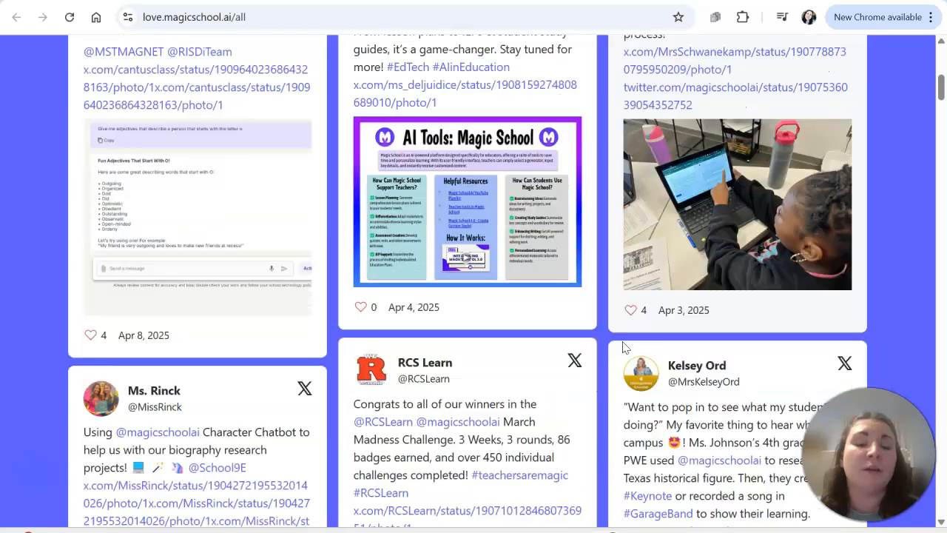
pyautogui.scroll(10, 623, 344)
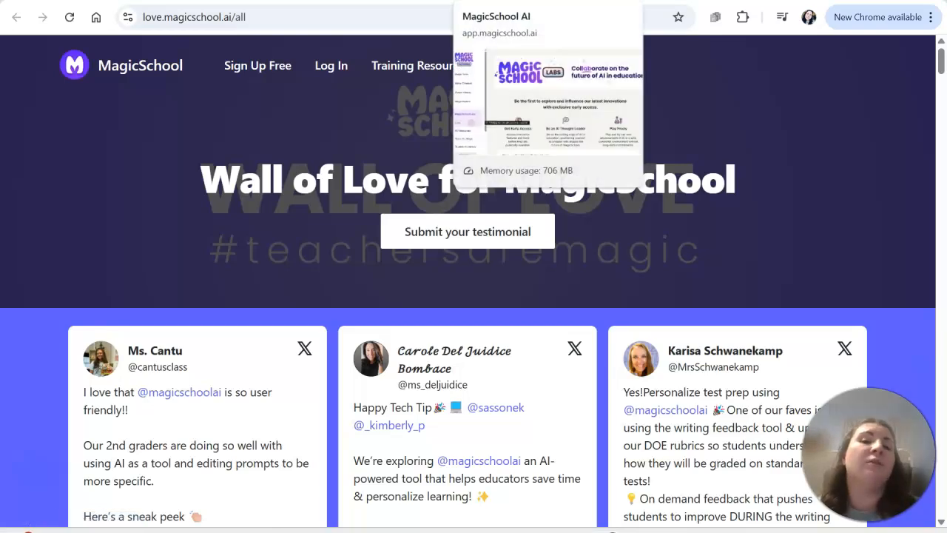
pyautogui.click(518, 1)
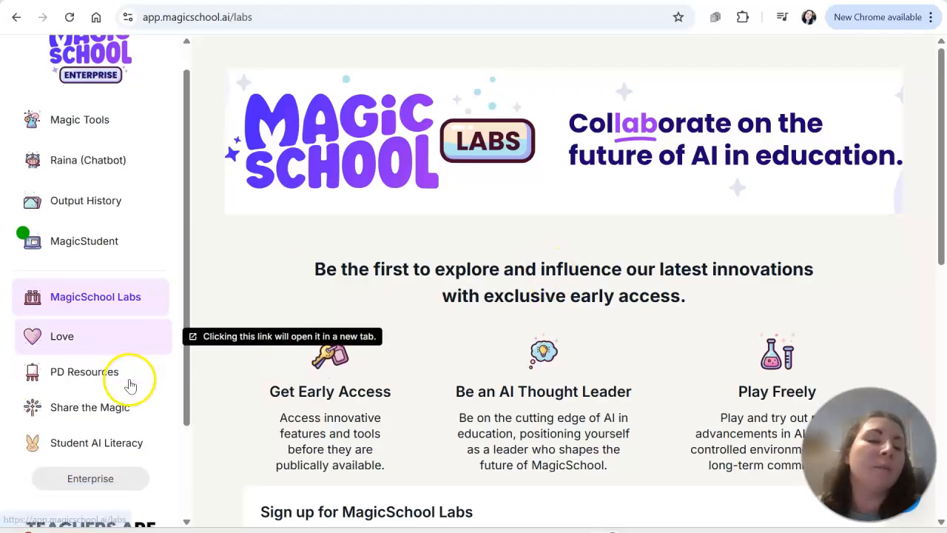
# - Open PD Resources to view the Professional Development Resources page, and return to the MagicSchool app
pyautogui.scroll(-1, 130, 384)
pyautogui.click(113, 333)
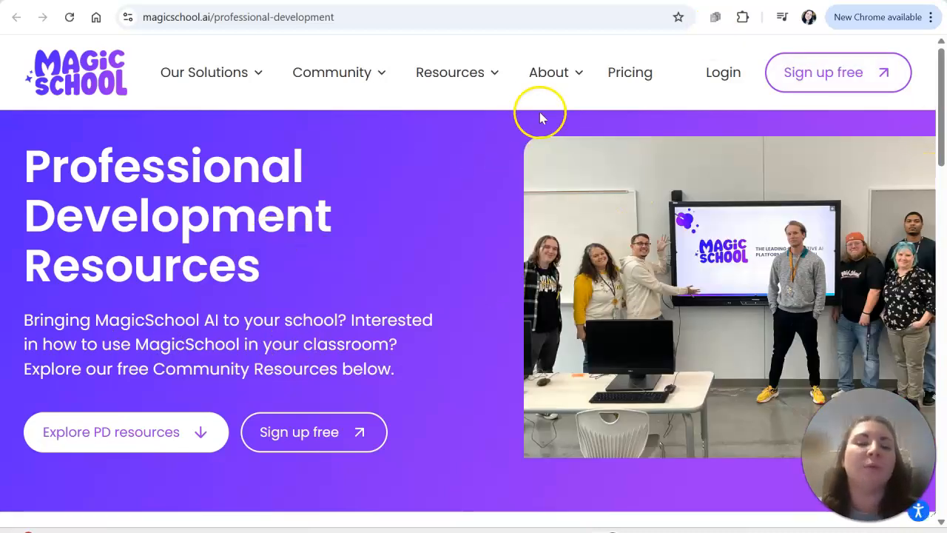
pyautogui.click(492, 6)
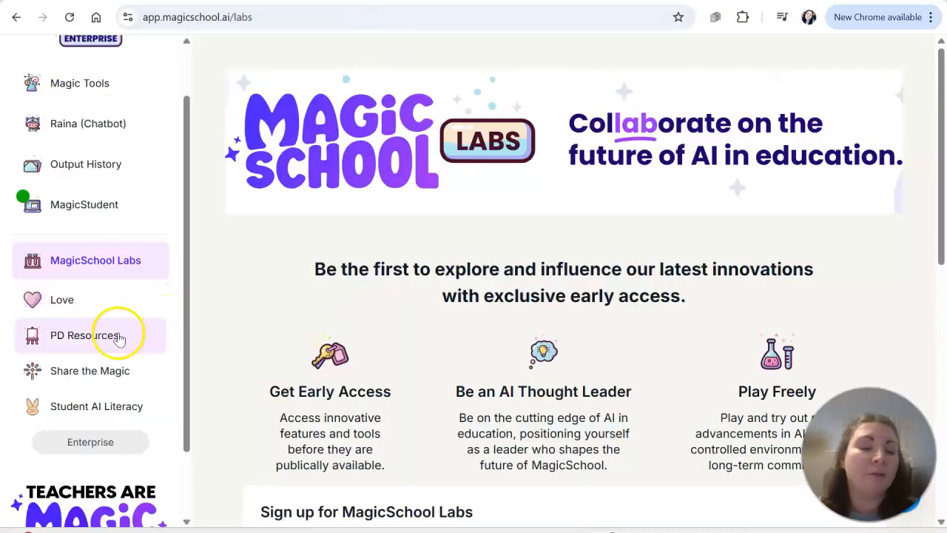
# - Open the Student AI Literacy link to view its MagicStudent web page
pyautogui.scroll(-1, 120, 333)
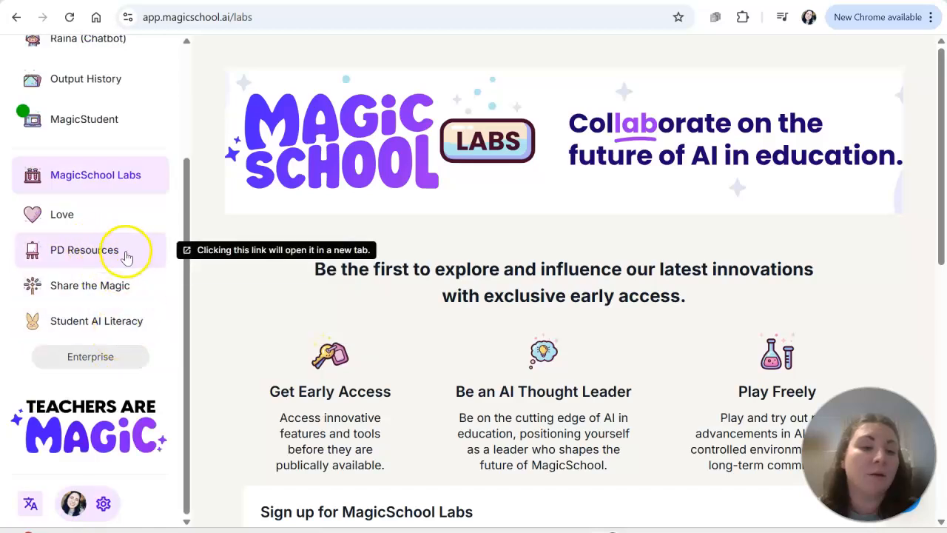
pyautogui.click(138, 324)
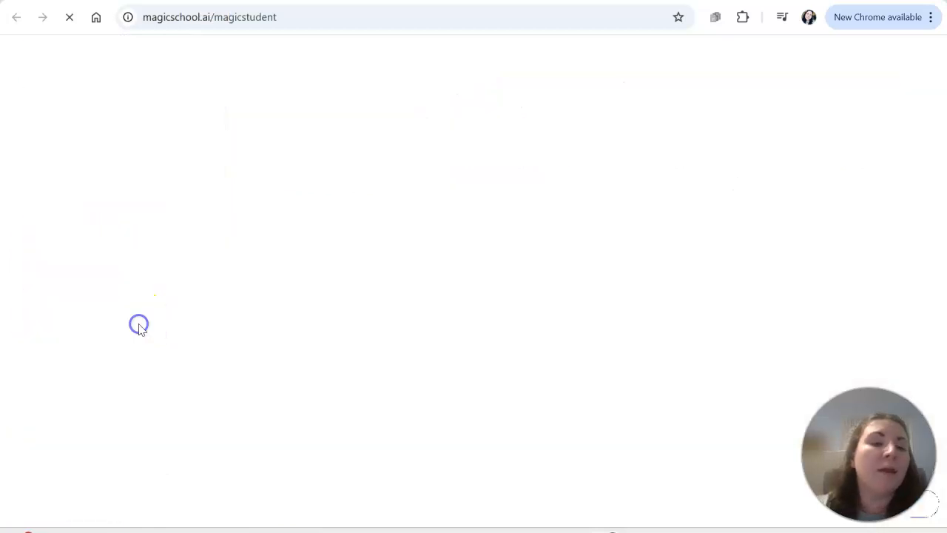
pyautogui.moveTo(196, 92)
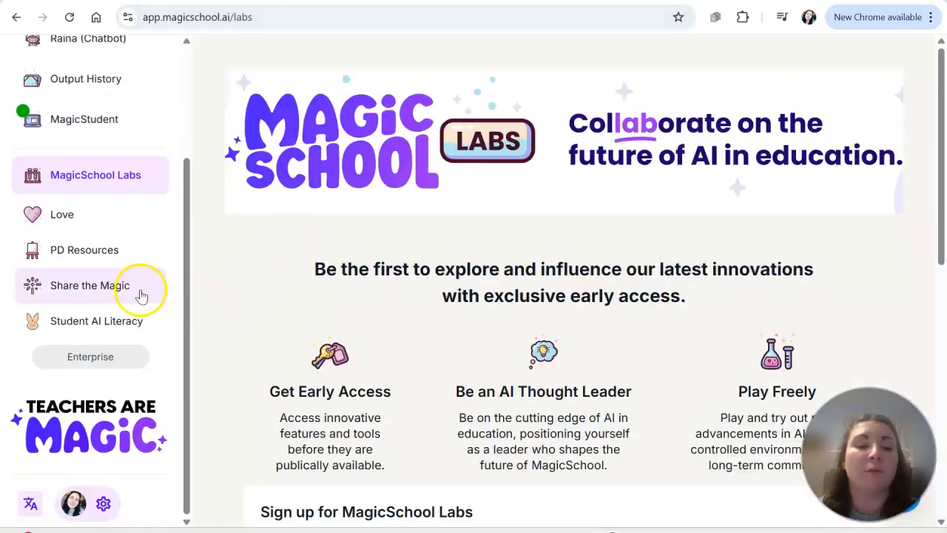
# - Go back to Magic Tools and examine the catalogue of teacher tools beyond the favorites and recommendations
pyautogui.scroll(-1, 129, 293)
pyautogui.scroll(2, 129, 292)
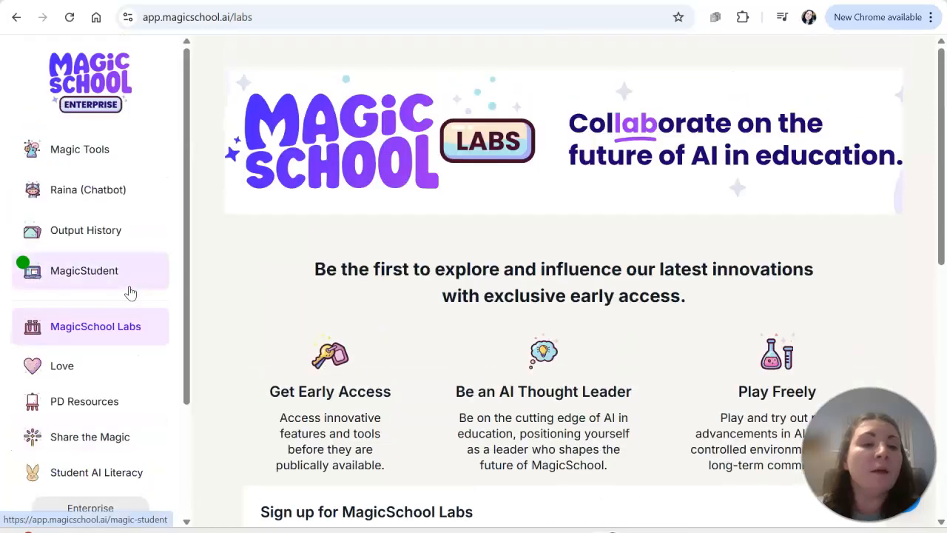
pyautogui.click(74, 155)
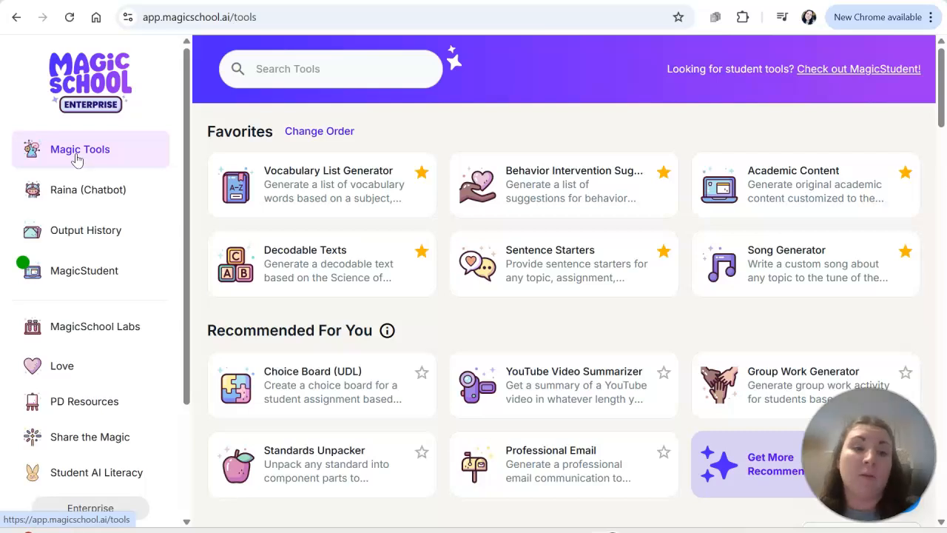
pyautogui.scroll(-8, 481, 255)
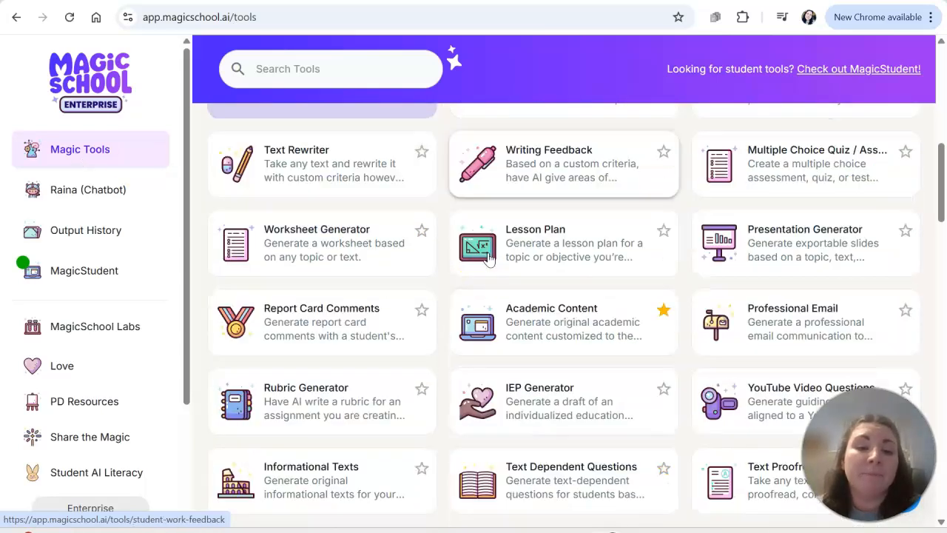
pyautogui.scroll(-3, 488, 255)
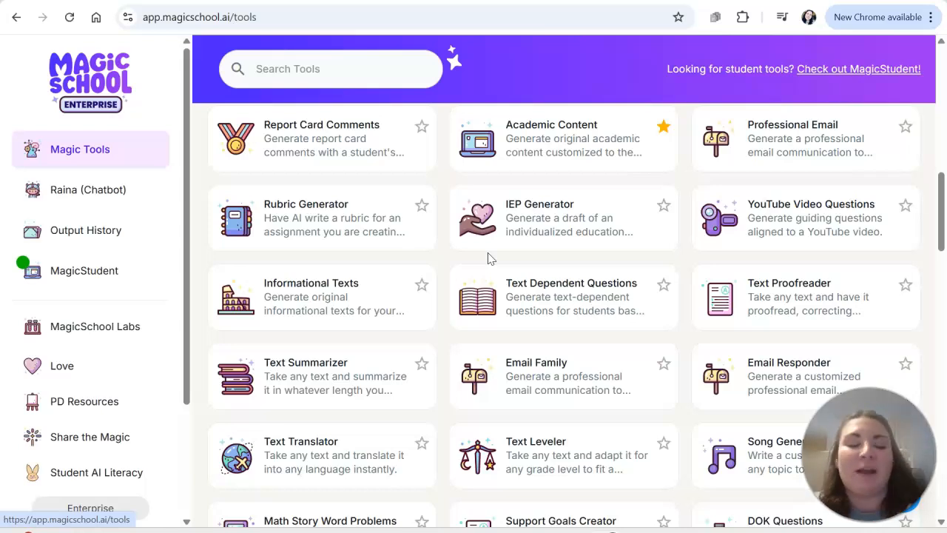
pyautogui.scroll(-6, 487, 259)
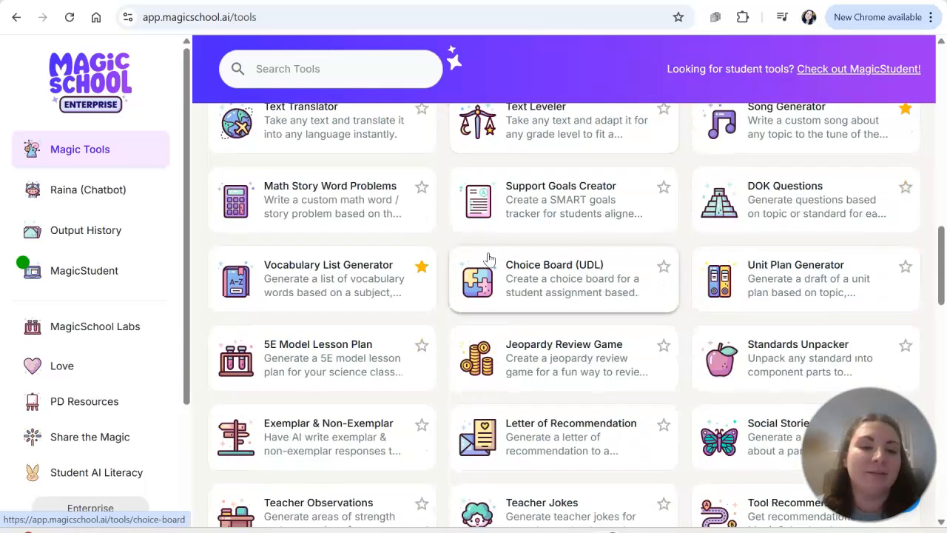
pyautogui.scroll(-1, 488, 259)
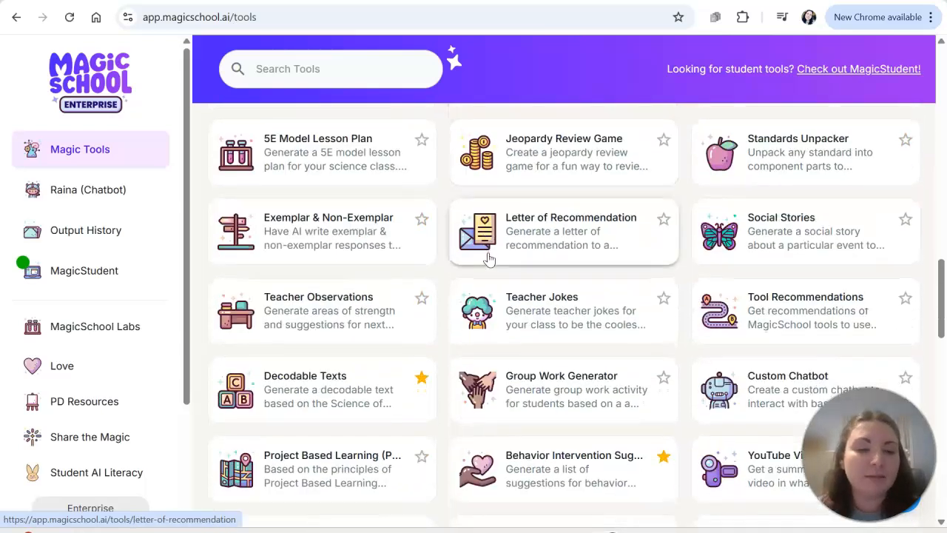
pyautogui.scroll(-5, 488, 259)
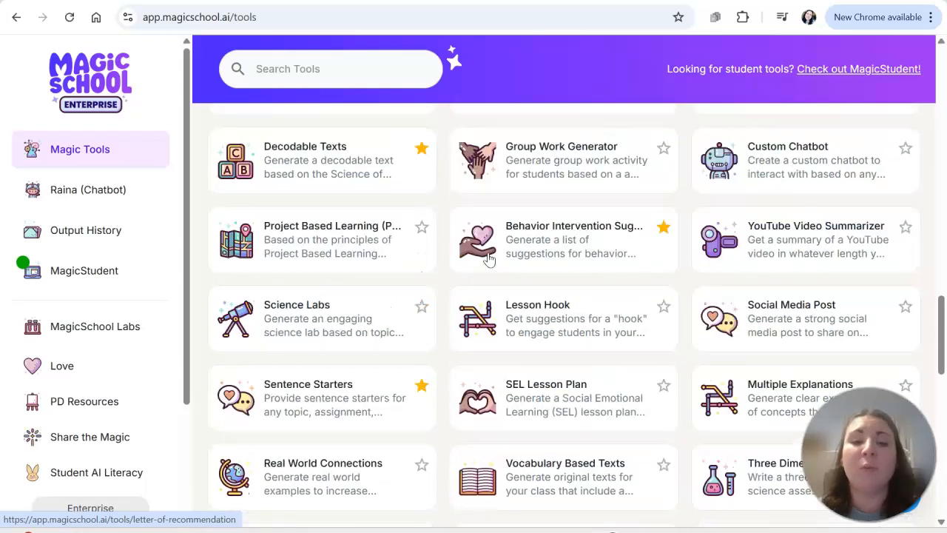
pyautogui.scroll(-1, 487, 258)
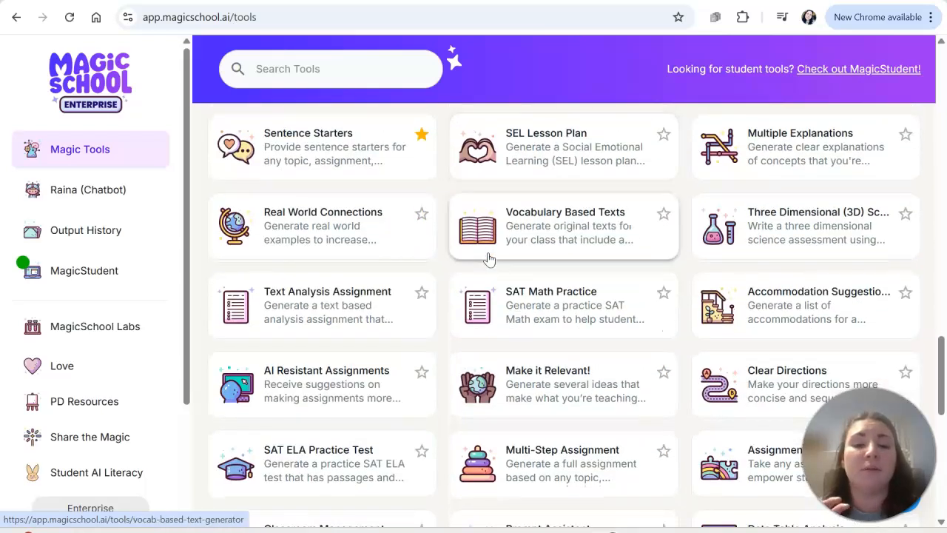